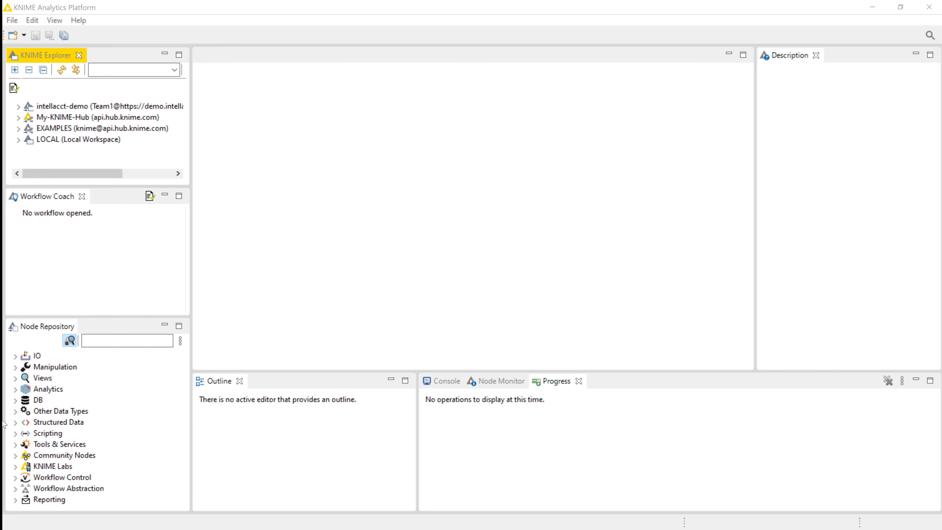
Step: Create a new workflow group named KNIME Tutorial in the LOCAL workspace
click(13, 20)
click(25, 34)
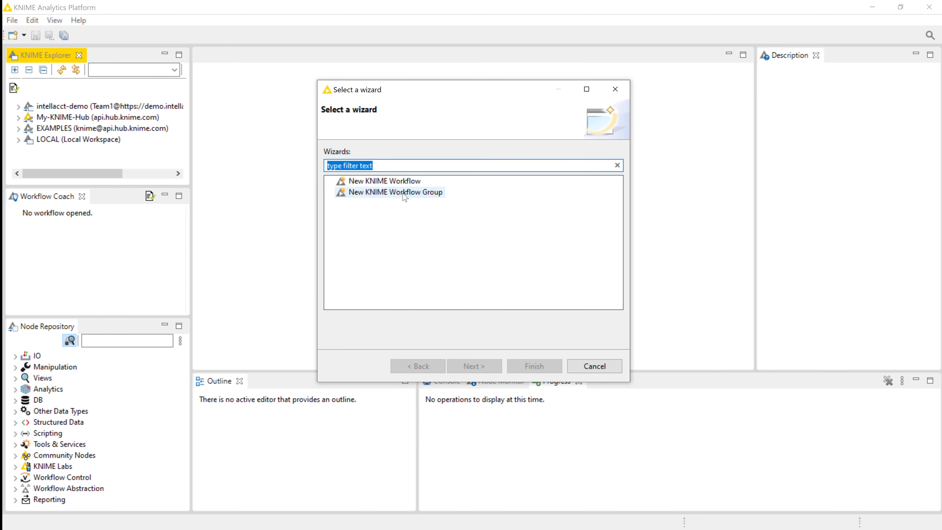
click(404, 198)
click(474, 375)
drag(518, 163, 407, 165)
text(KNIME)
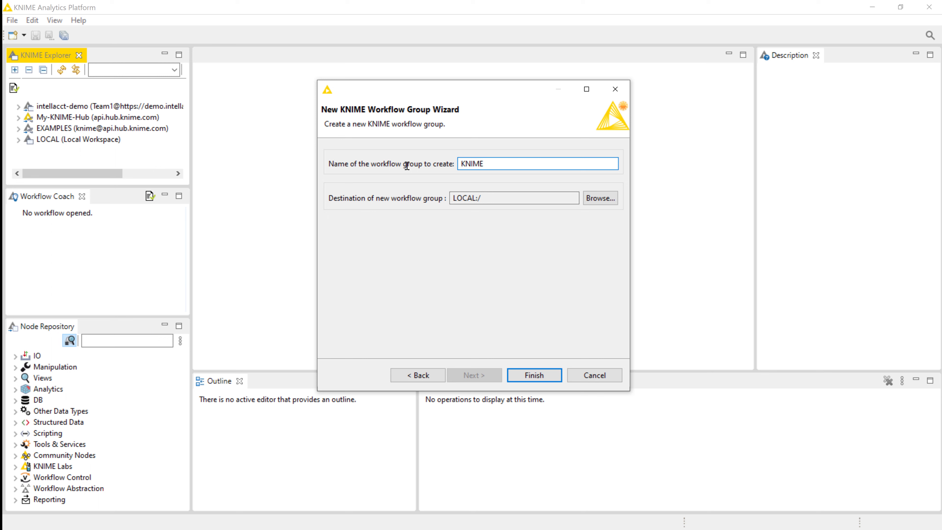
text( Tutorial)
click(534, 375)
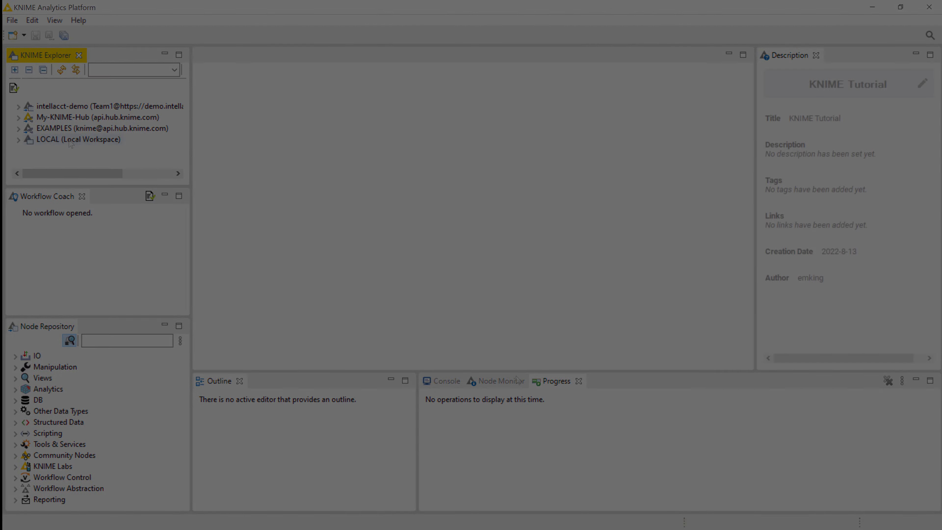
right_click(68, 143)
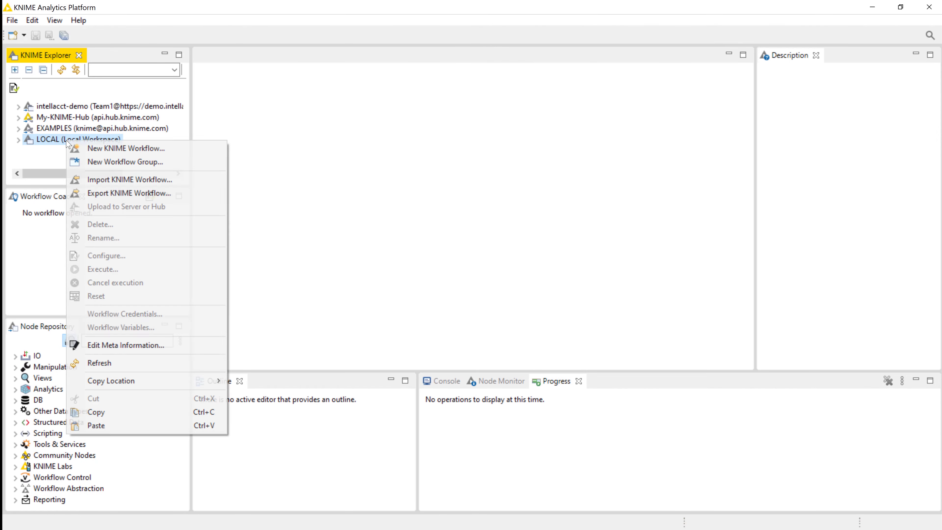
click(101, 162)
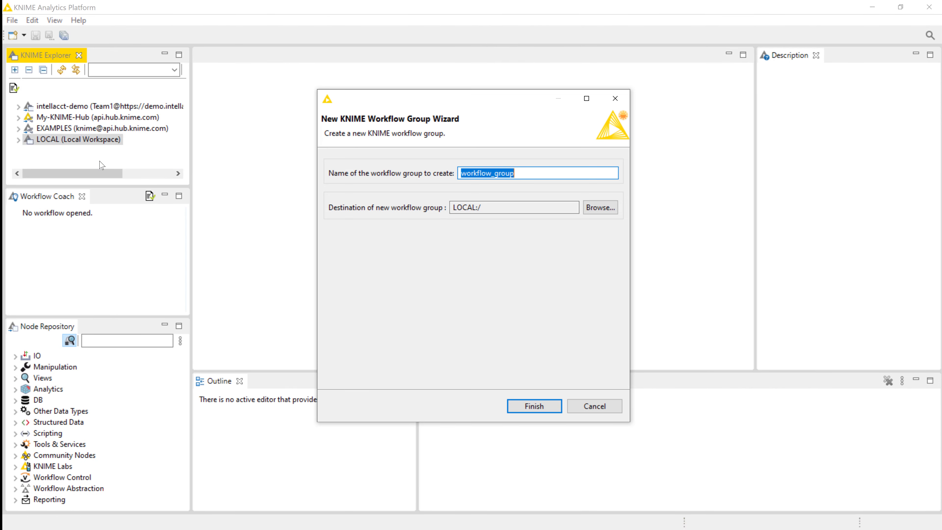
text(KNIME )
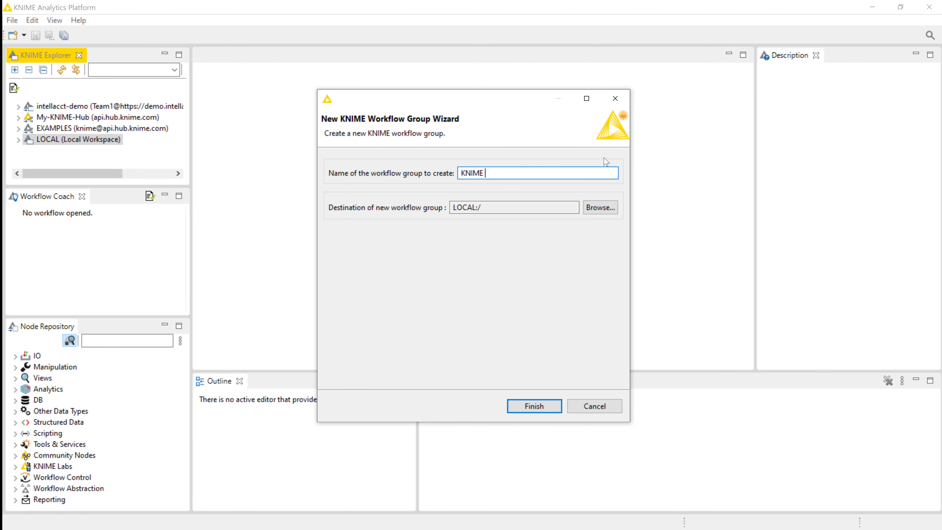
text(Tutorial)
click(597, 403)
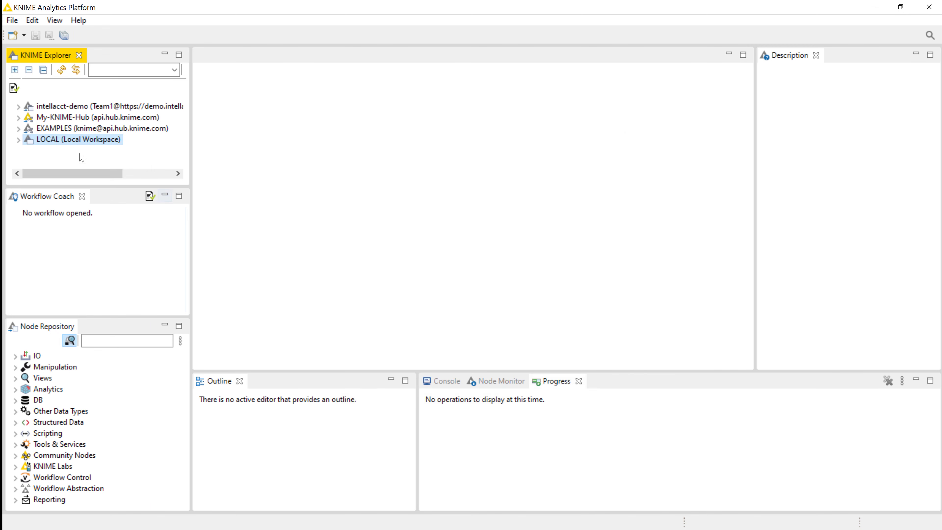
Step: Create a new workflow named Project 01 inside the KNIME Tutorial group of the local workspace
click(18, 140)
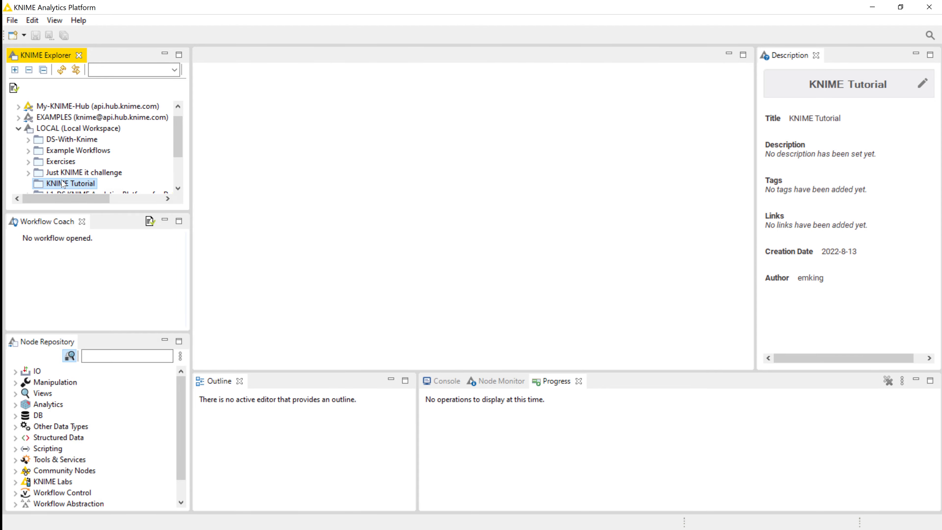
right_click(63, 183)
click(116, 188)
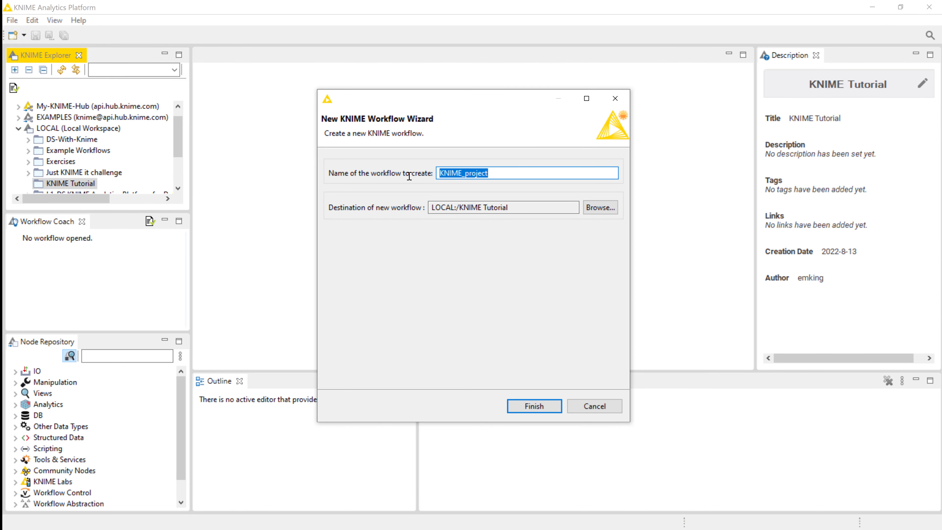
text(Project 01)
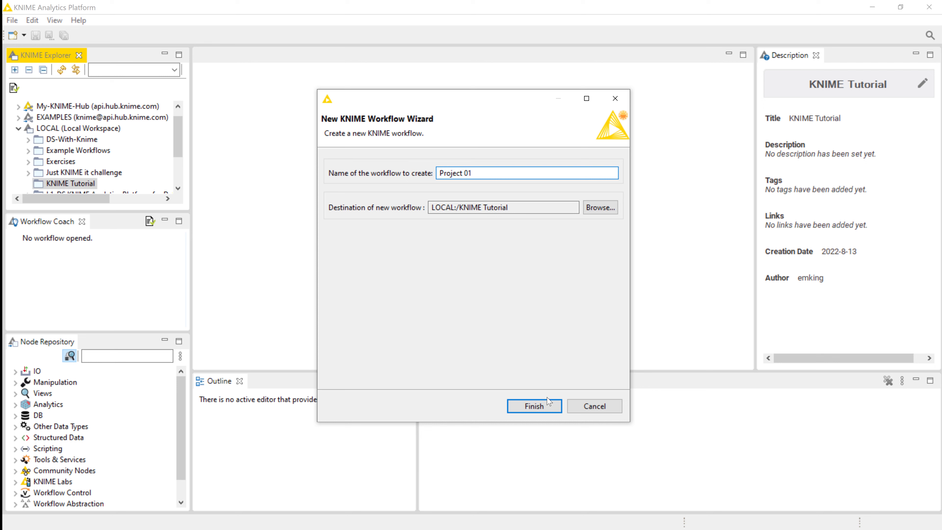
click(545, 405)
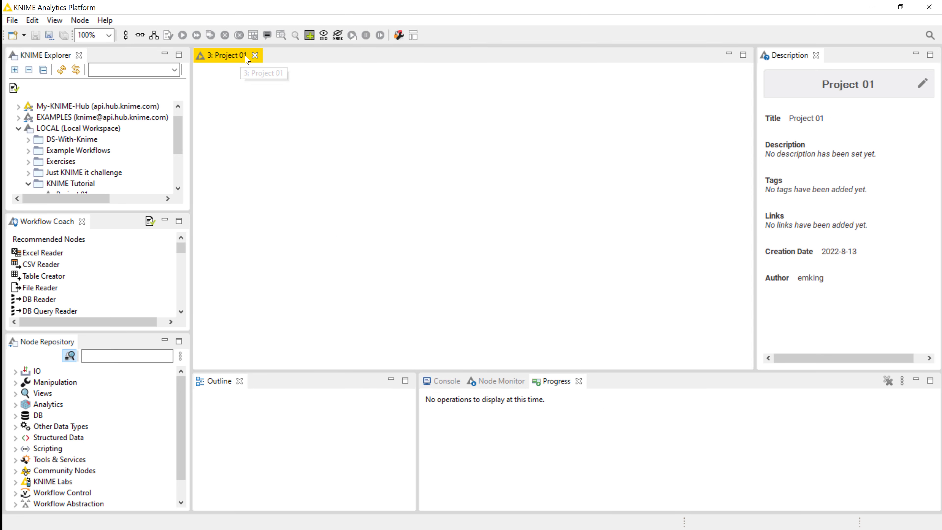
Step: Put the TheData folder from Example Workflows into the KNIME Tutorial workflow group
drag(178, 135, 178, 145)
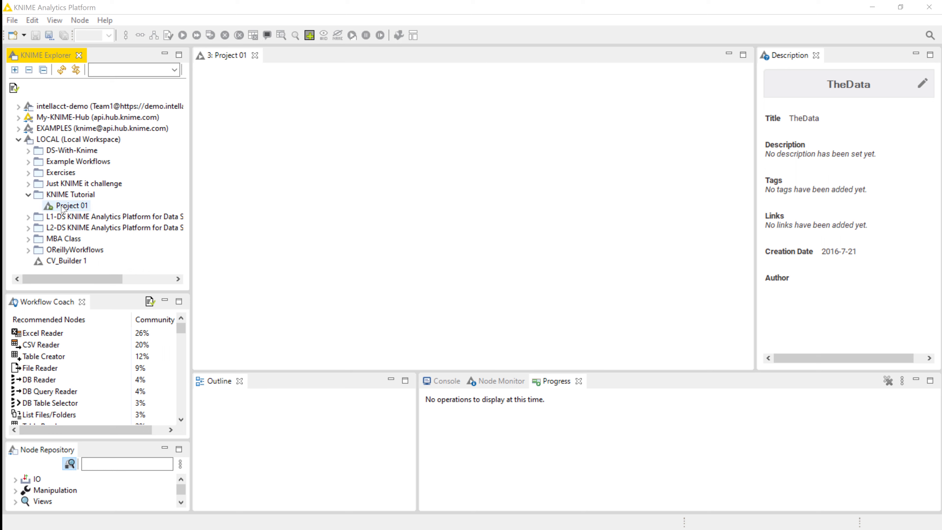
double_click(40, 162)
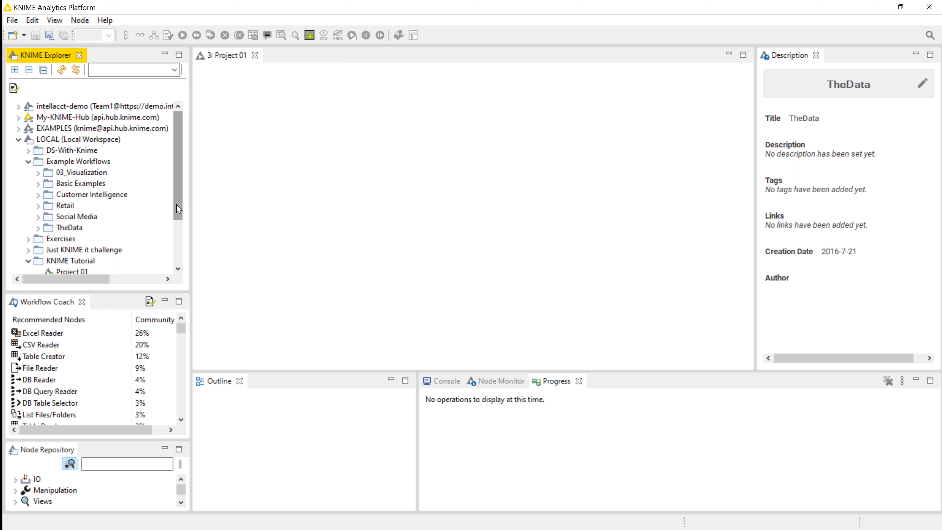
scroll(178, 208, down, 2)
drag(69, 205, 69, 240)
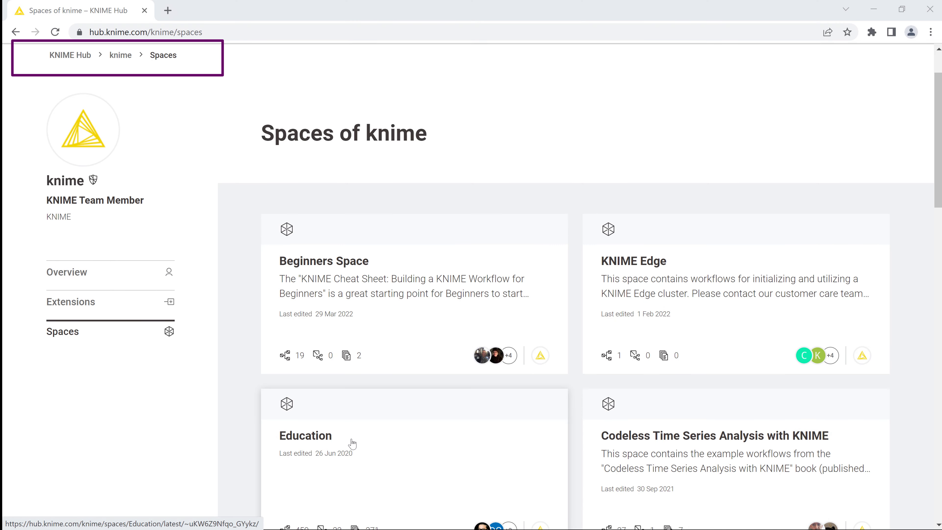
Step: On the KNIME Hub website, browse the Education space's courses to the data folder of L1-DS KNIME Analytics Platform for Data Scientists - Basics
click(349, 444)
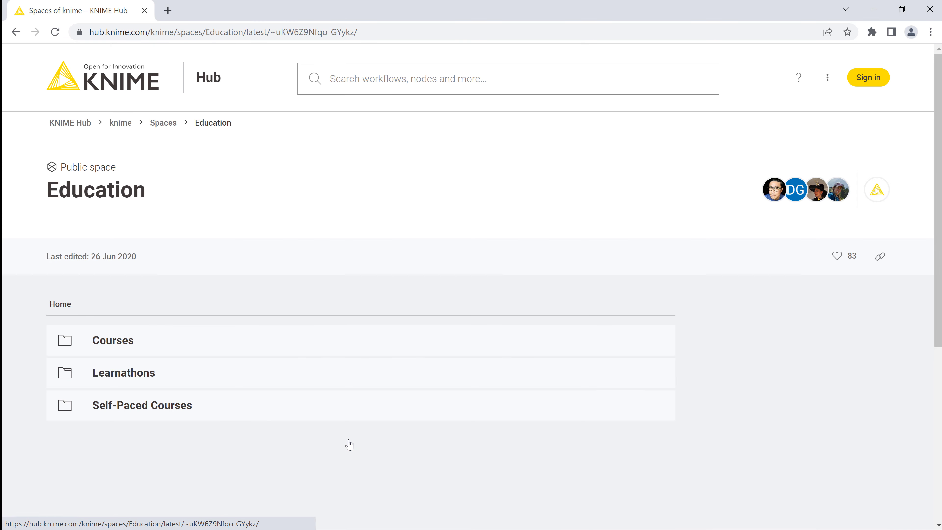
click(139, 350)
click(186, 375)
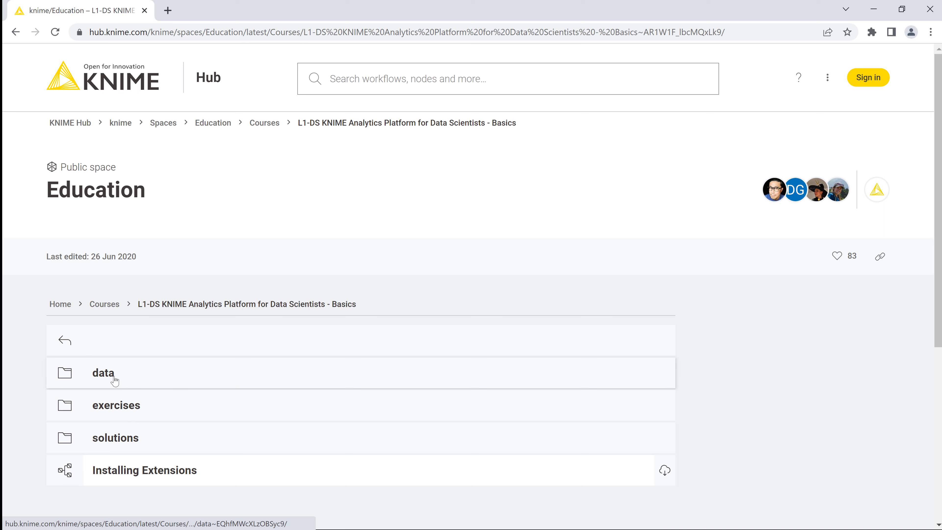
click(103, 374)
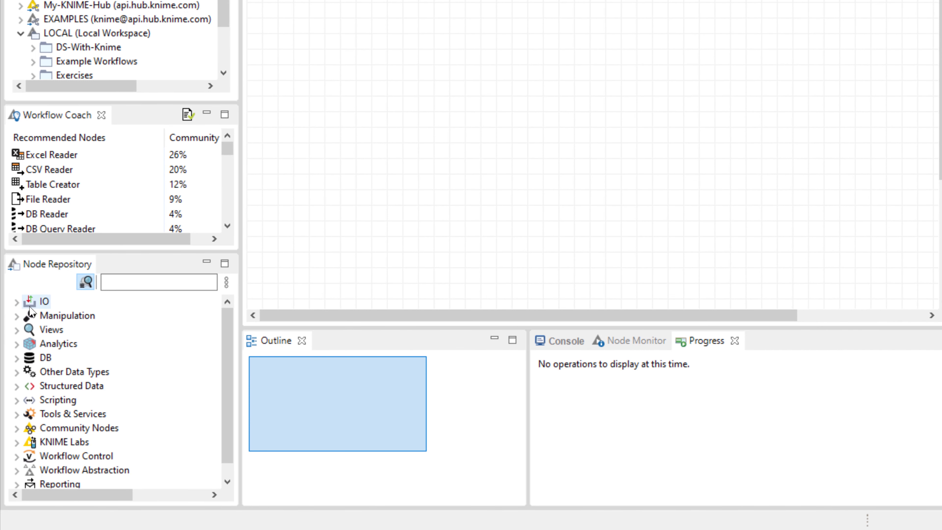
Step: Expand the IO and Read categories of the node repository and examine the available reader nodes
click(16, 302)
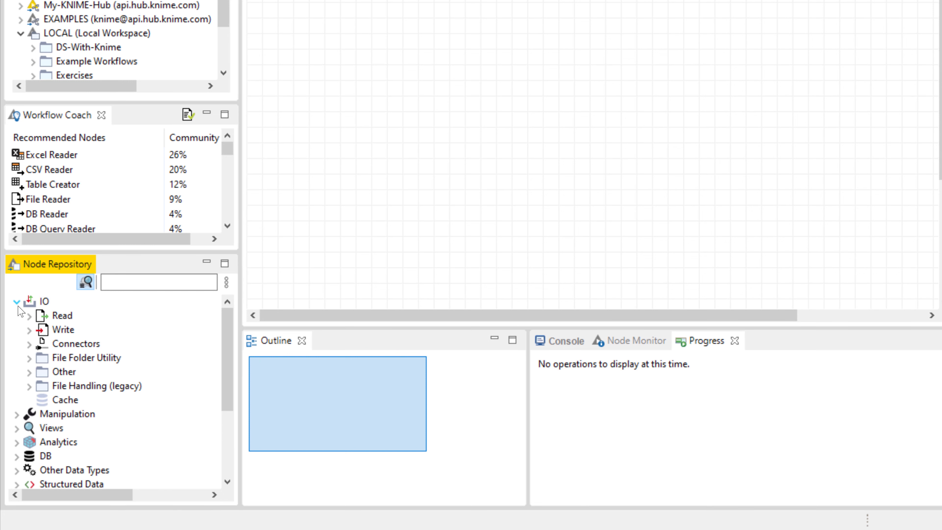
click(30, 316)
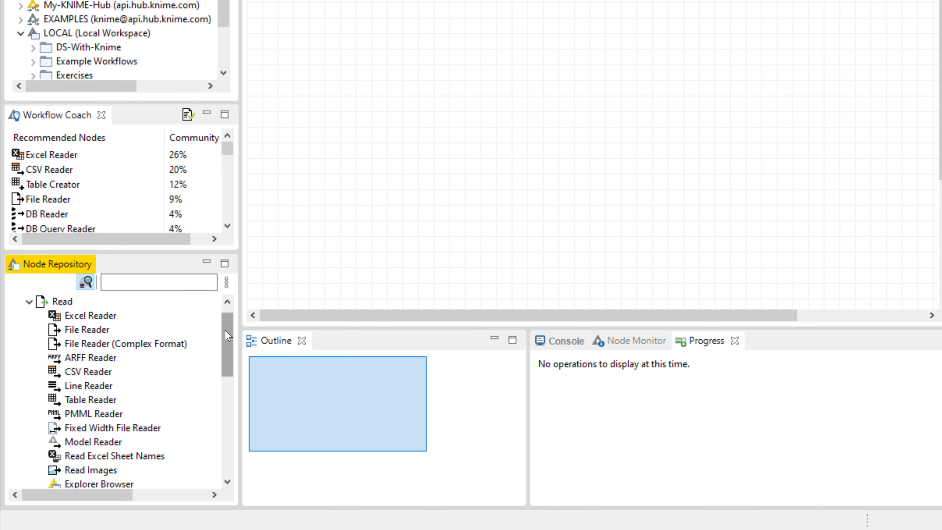
scroll(225, 329, down, 1)
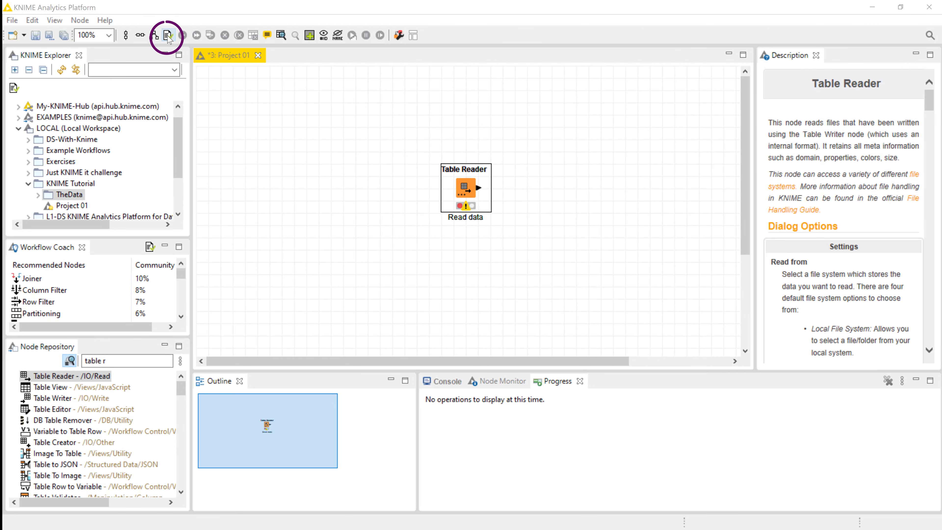
Step: Examine the Table Reader's input location settings, comparing the Local File System and Mountpoint sources and the selectable mountpoints
right_click(467, 192)
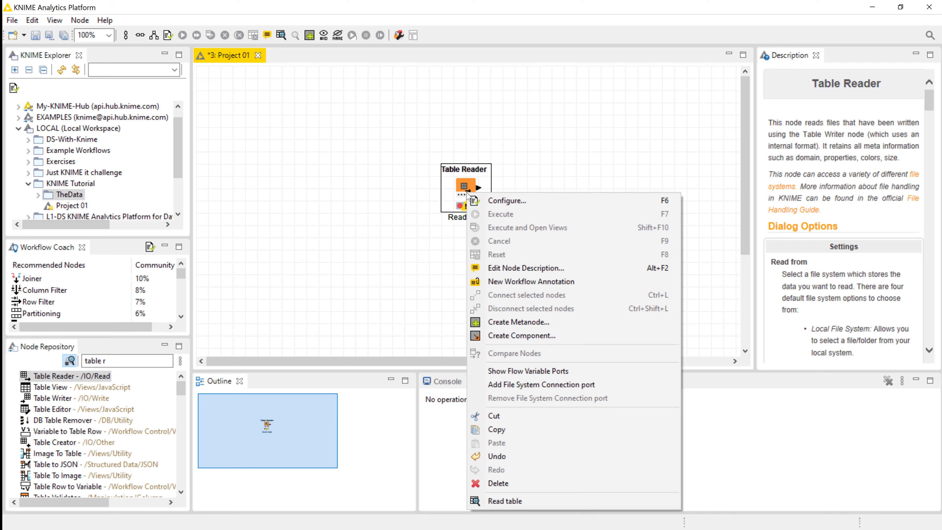
click(483, 202)
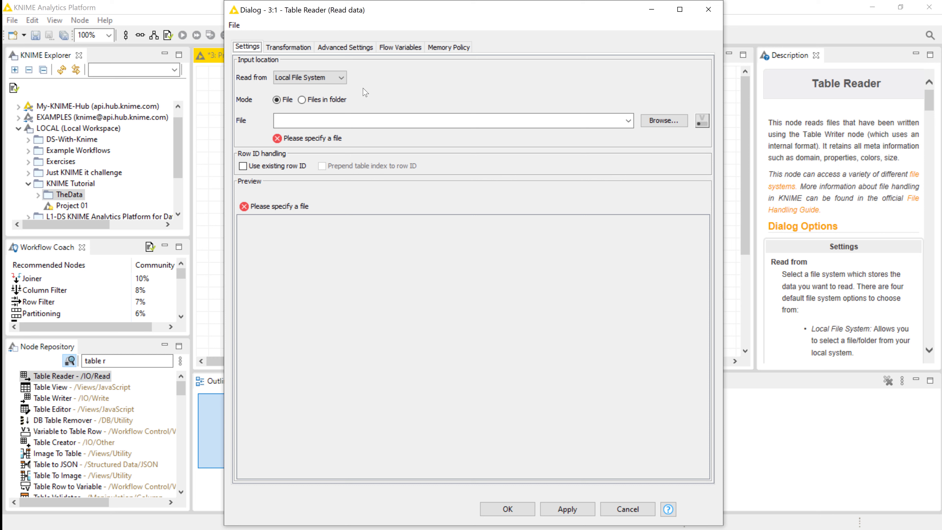
click(335, 78)
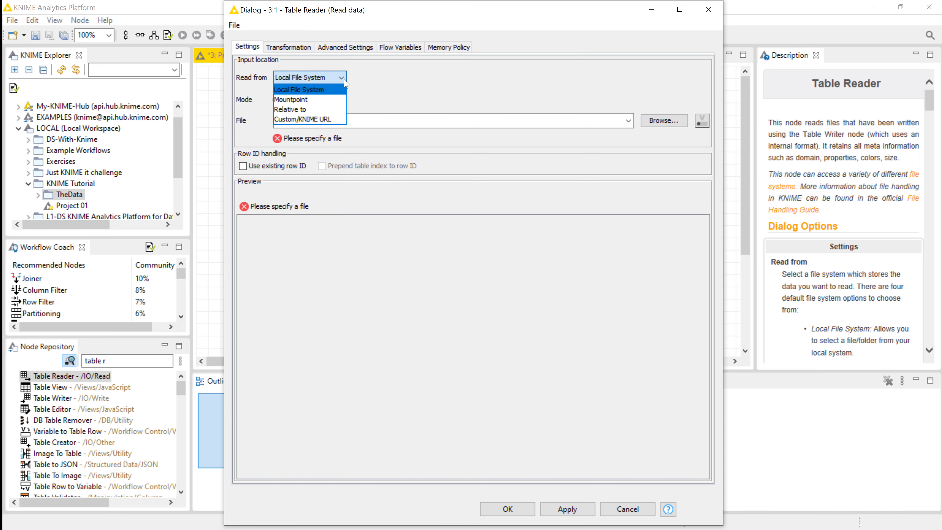
click(329, 99)
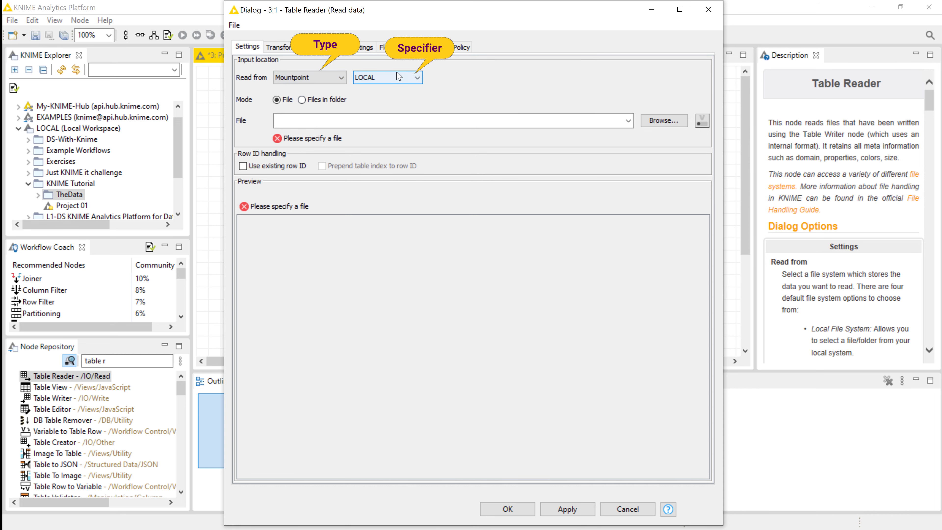
click(342, 78)
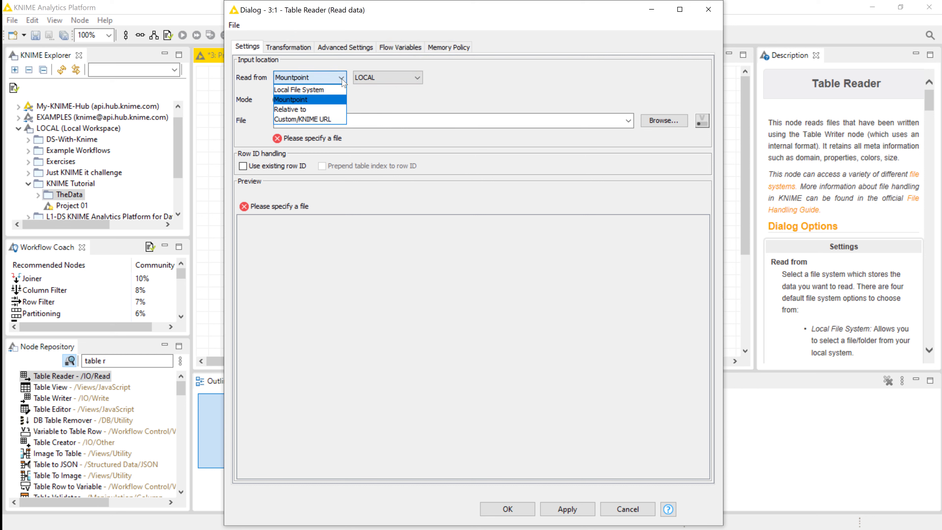
click(336, 92)
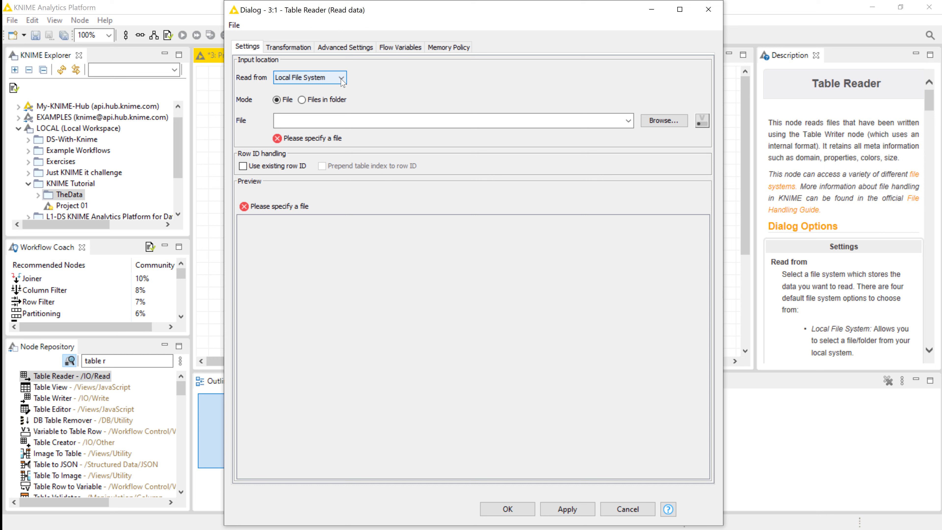
click(341, 81)
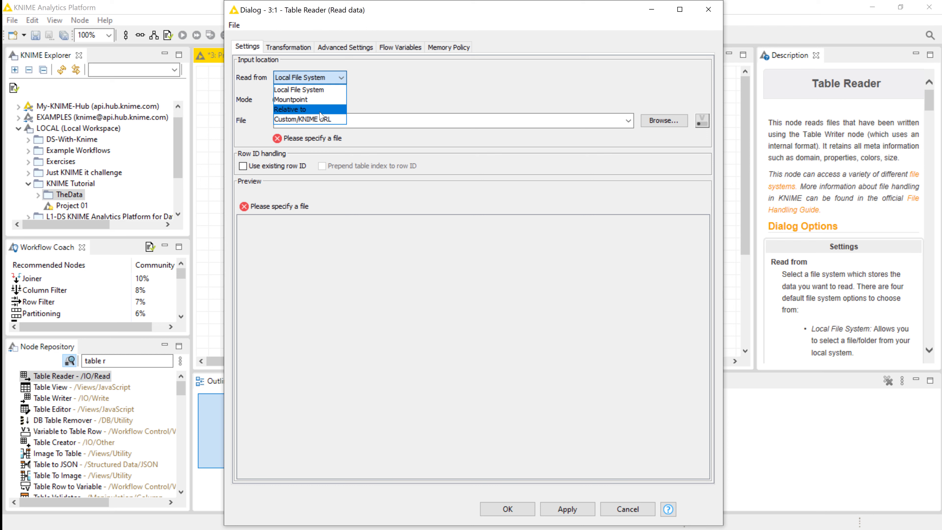
click(320, 100)
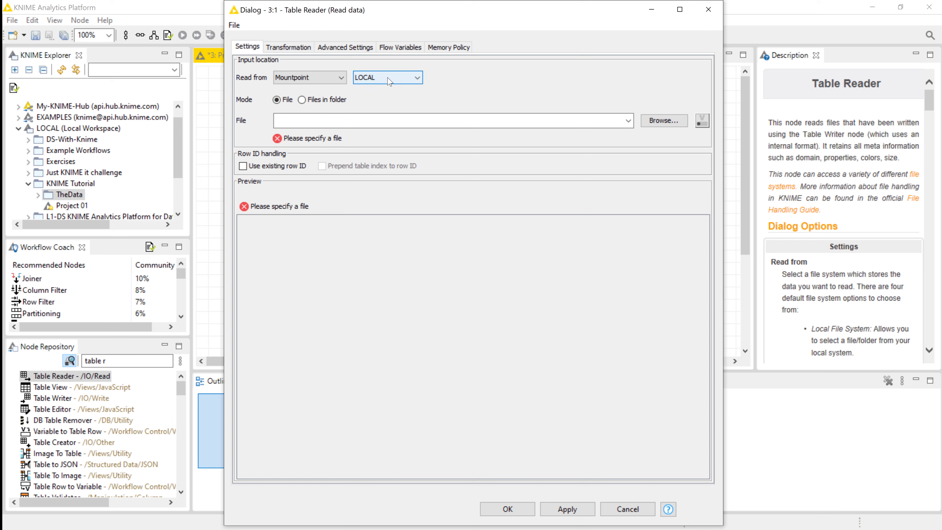
click(420, 81)
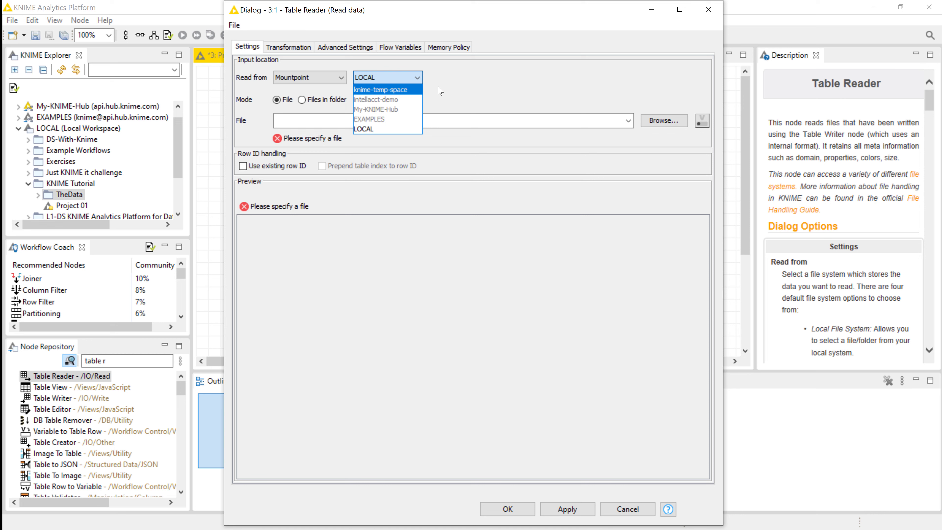
click(456, 91)
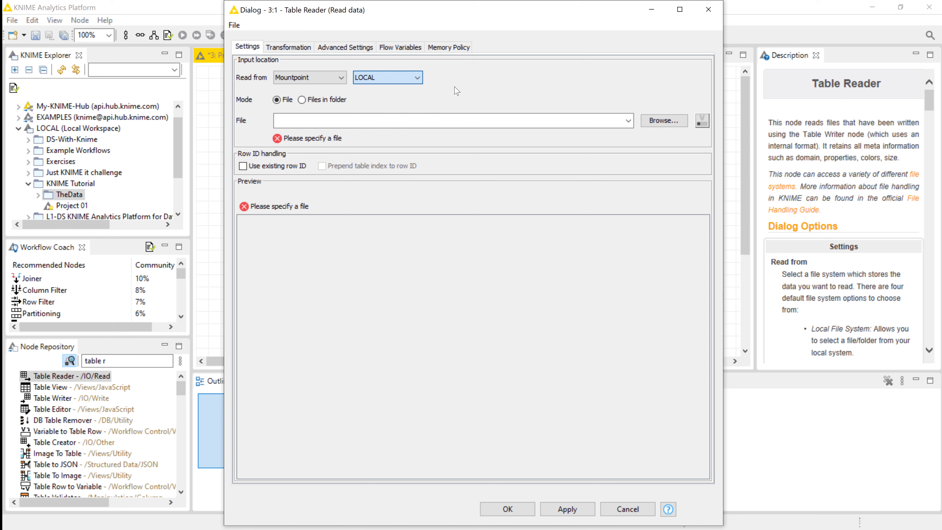
click(429, 123)
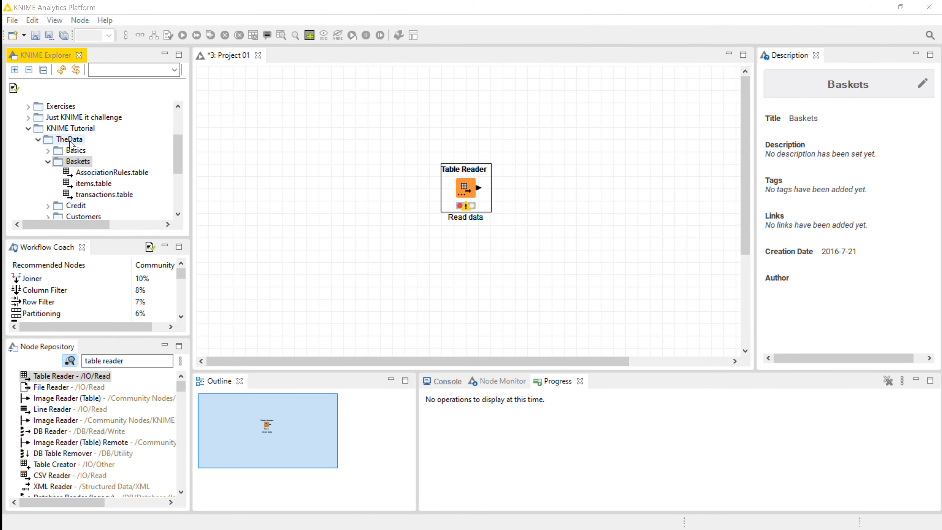
Step: Point the Table Reader at items.table in KNIME Tutorial/TheData/Baskets using the Local File System source
double_click(467, 188)
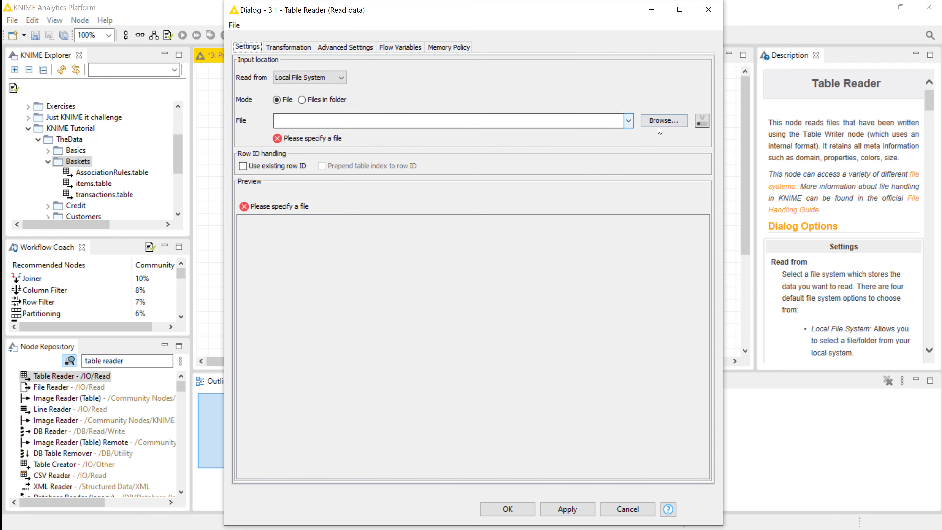
click(666, 124)
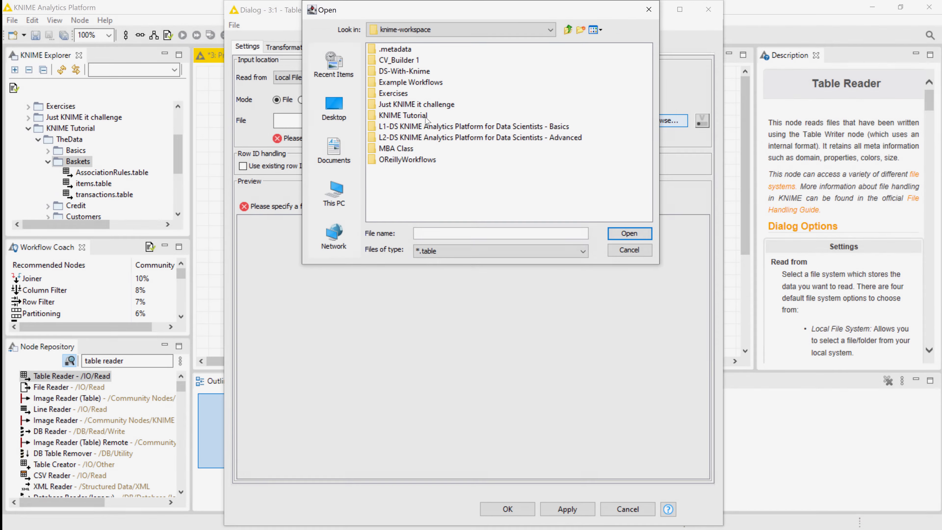
double_click(404, 138)
double_click(401, 61)
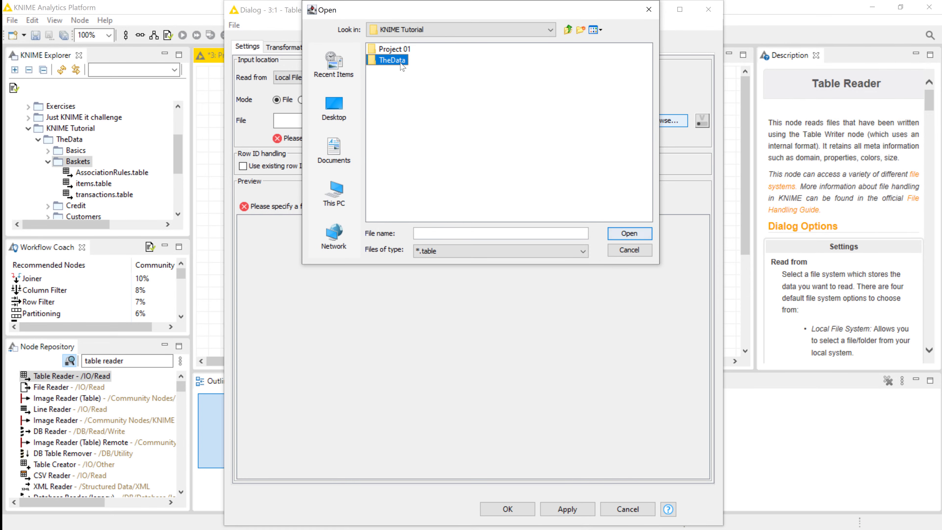
double_click(396, 61)
click(397, 60)
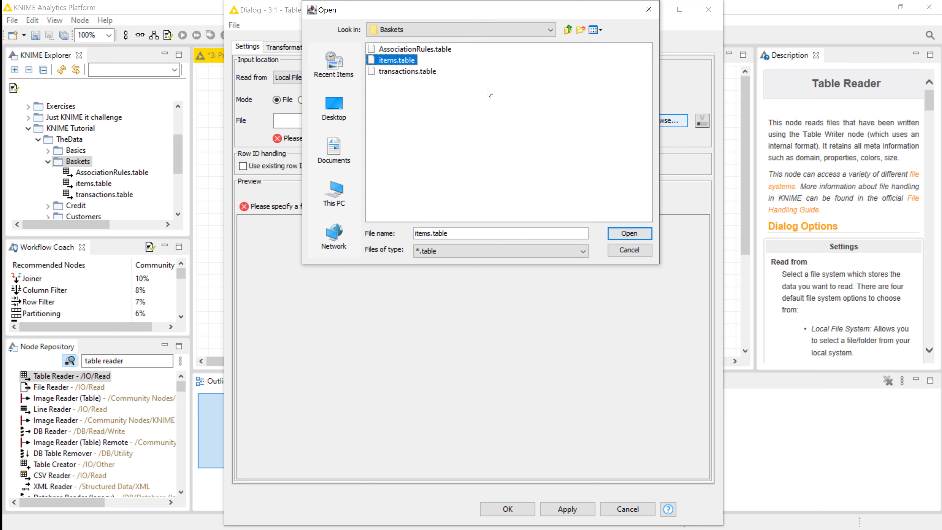
click(627, 234)
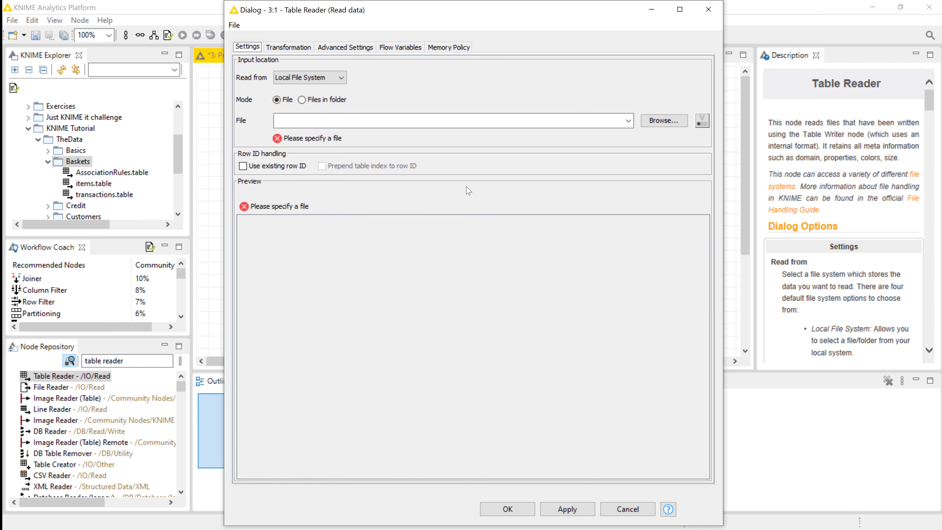
Step: Set the Table Reader's source to the LOCAL mountpoint and choose /KNIME Tutorial/TheData/Baskets/items.table
click(336, 78)
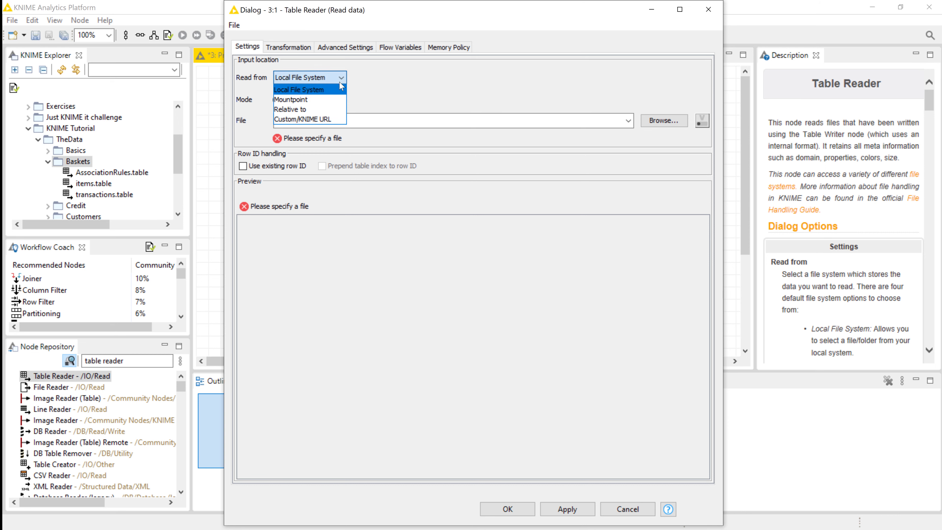
click(320, 100)
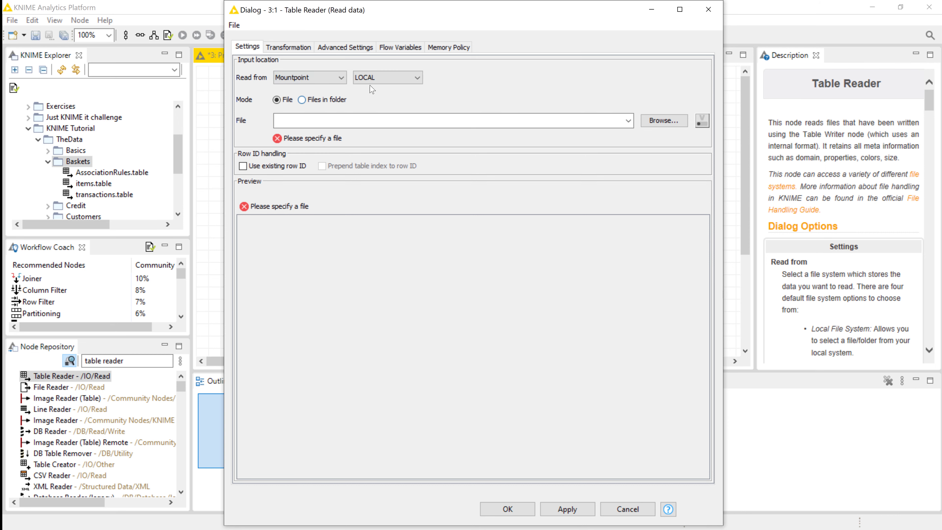
click(392, 79)
click(392, 79)
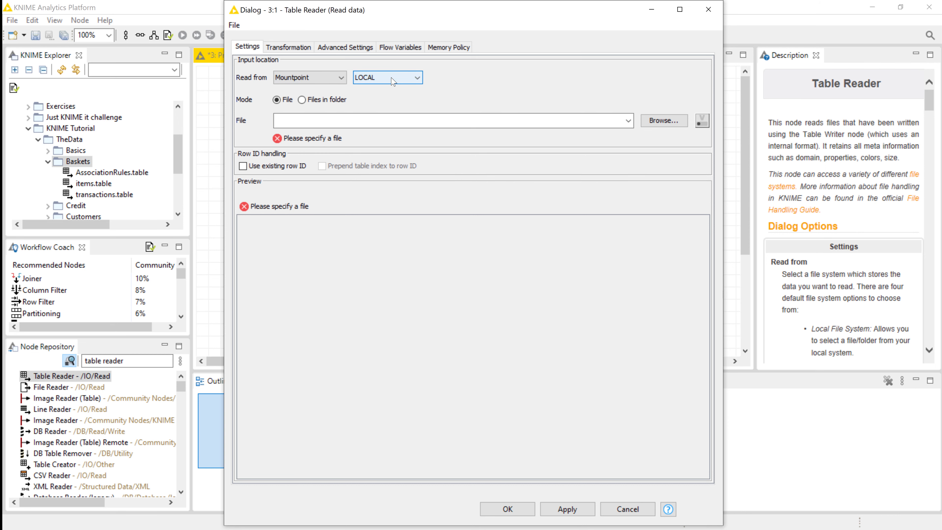
click(663, 121)
double_click(594, 85)
double_click(362, 84)
double_click(363, 97)
click(369, 98)
click(596, 174)
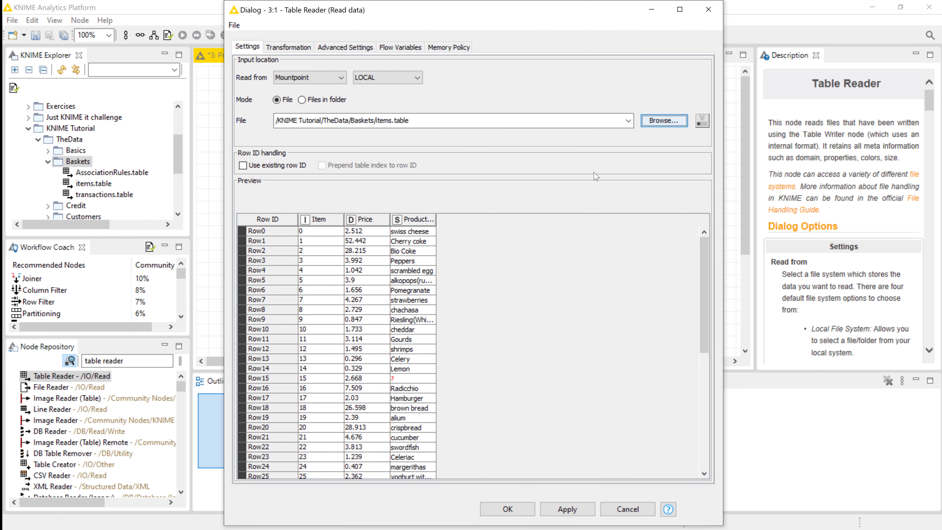
Step: Make the Table Reader's source relative to the current mountpoint and choose items.table from the Baskets folder
click(341, 77)
click(297, 109)
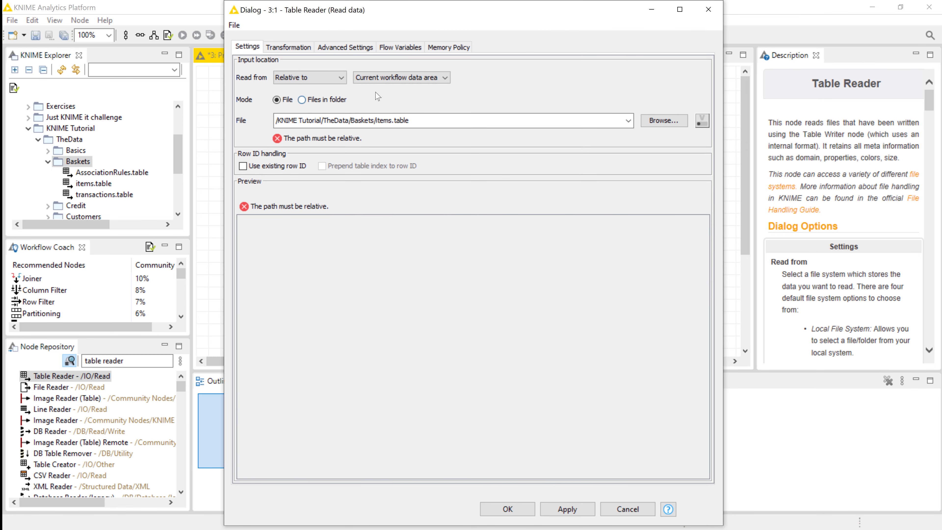
click(394, 78)
click(386, 106)
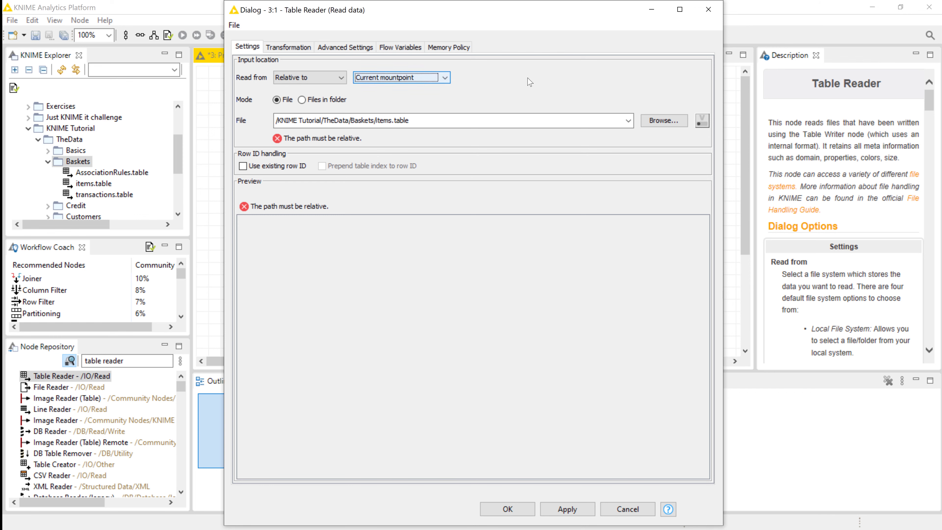
click(664, 120)
click(387, 103)
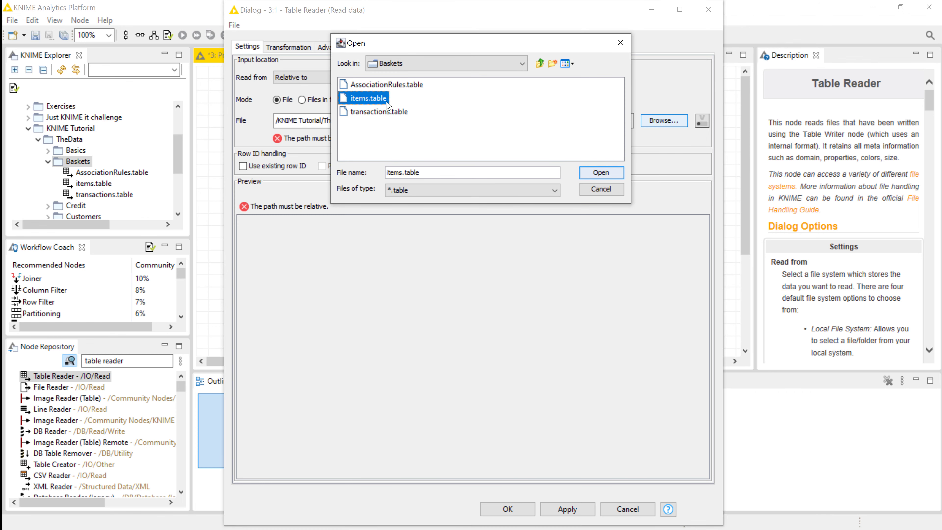
click(601, 173)
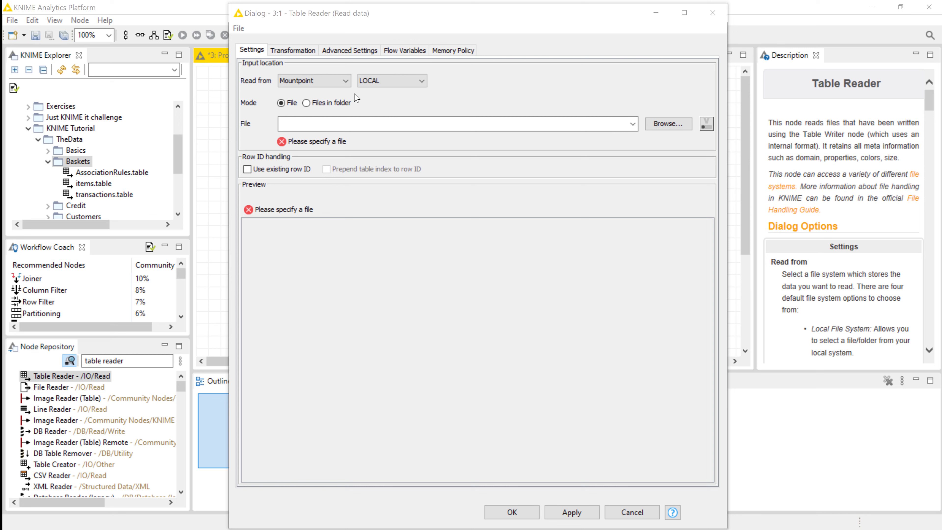
Step: Make the Table Reader's source relative to the current workflow and choose items.table from TheData's Baskets folder
click(347, 85)
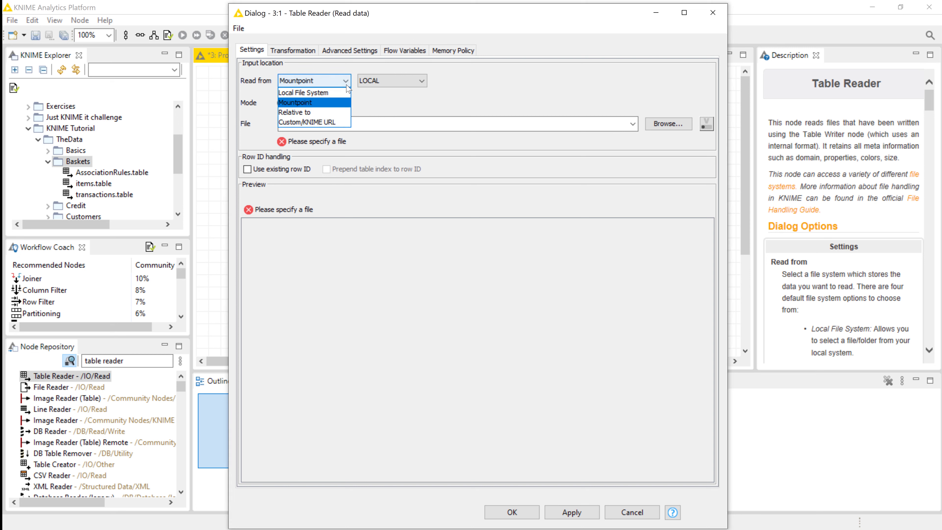
click(332, 112)
click(399, 82)
click(398, 84)
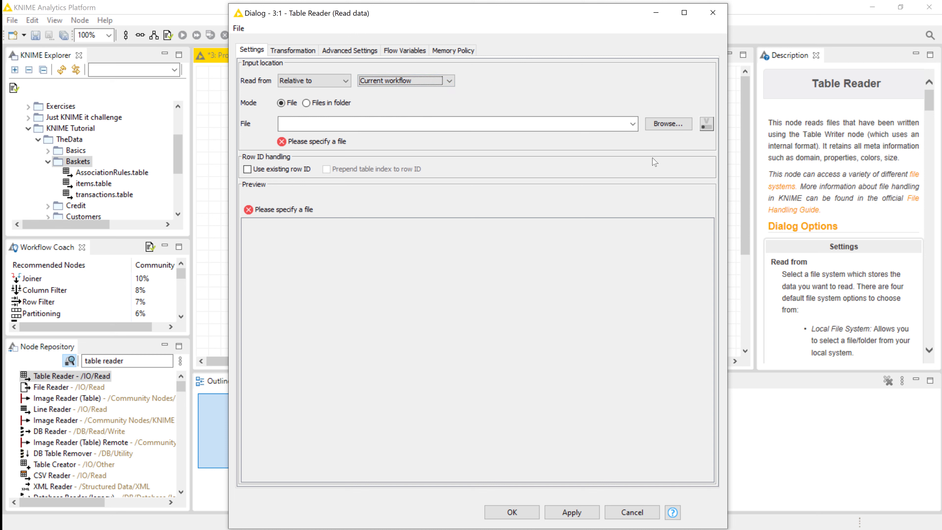
click(657, 125)
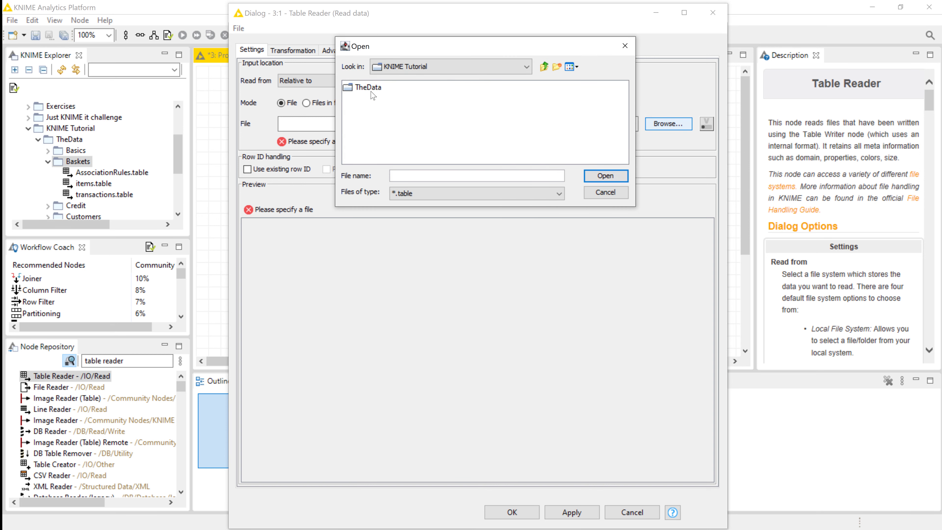
click(371, 92)
double_click(373, 96)
double_click(370, 99)
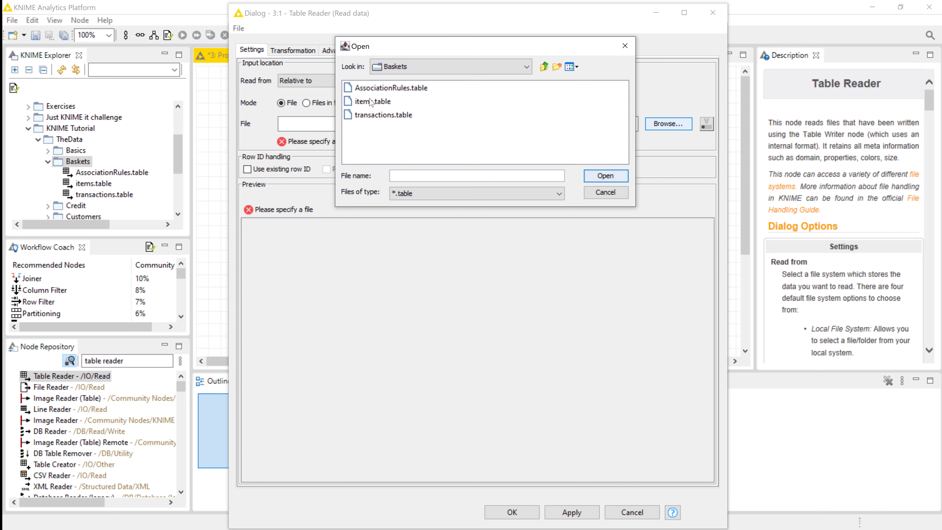
click(371, 102)
double_click(371, 102)
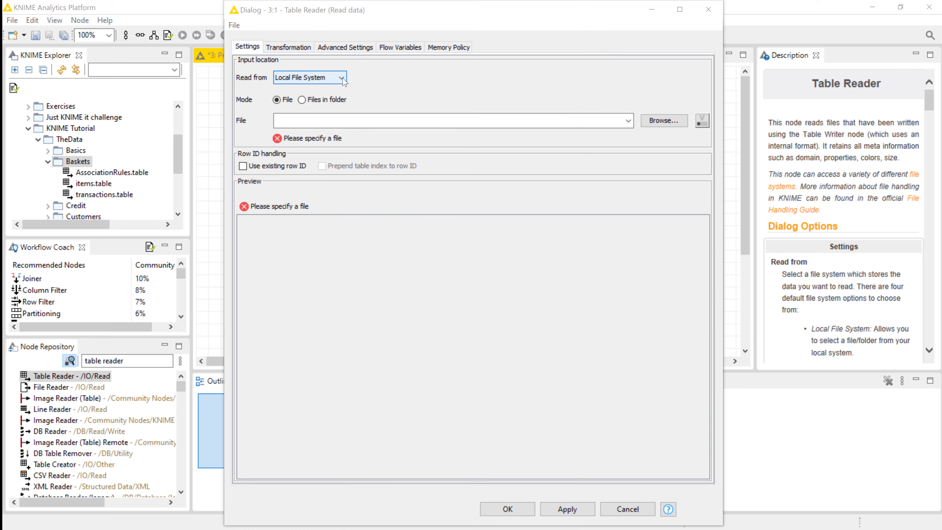
Step: Set the Table Reader to read relative to the current workflow data area
click(341, 78)
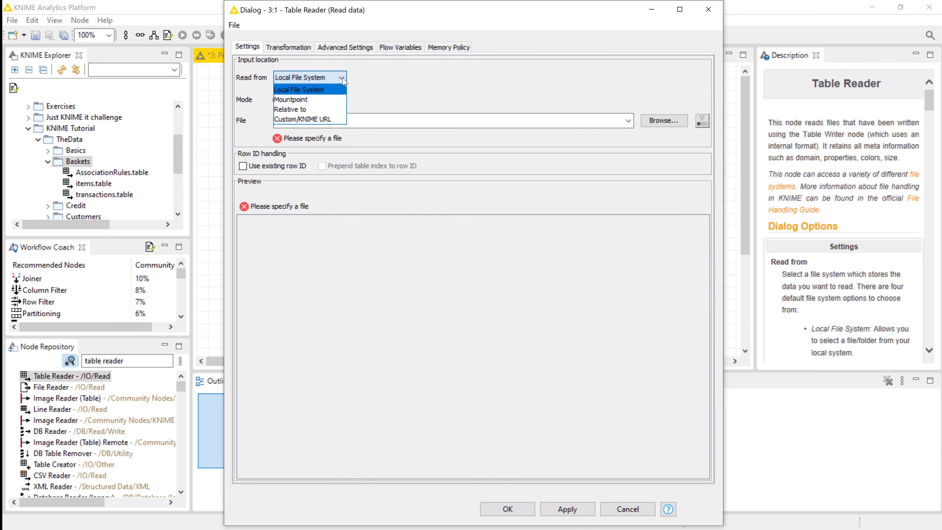
click(326, 109)
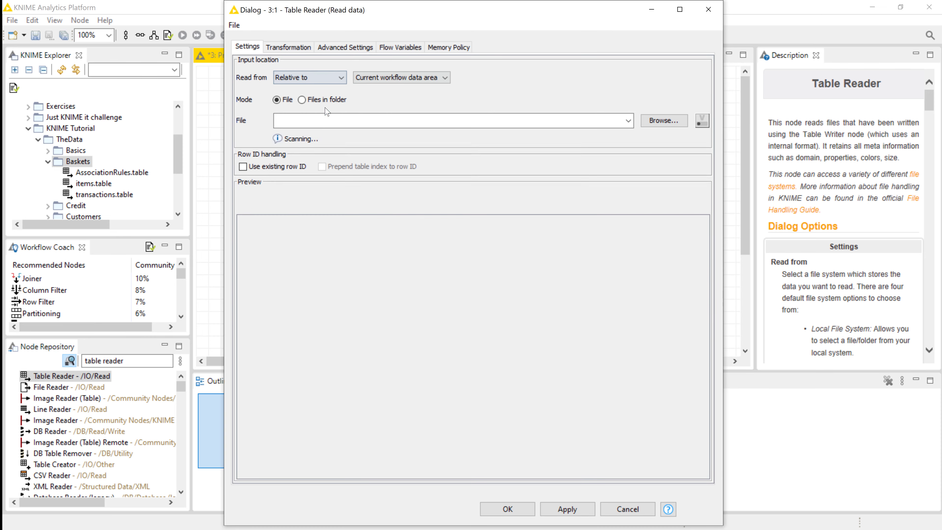
click(432, 79)
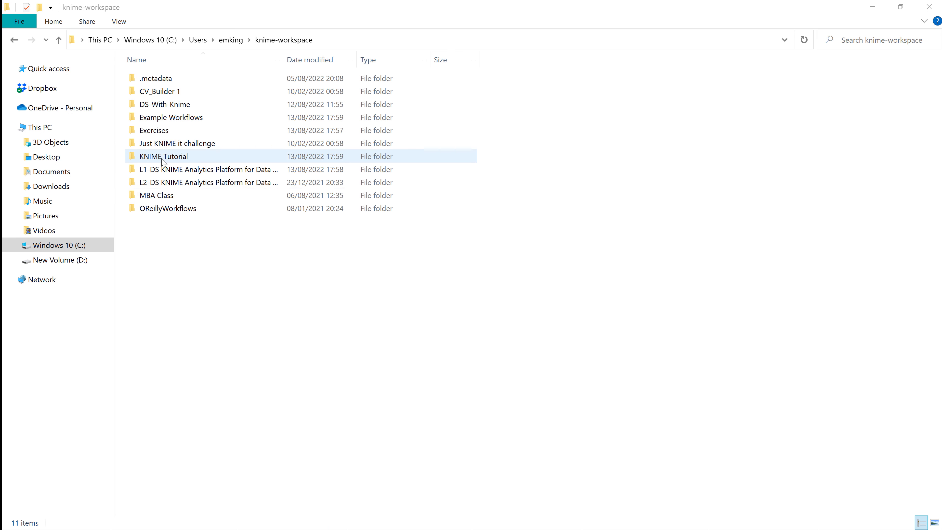
Step: In File Explorer, open the data folder inside the KNIME Tutorial group's Project 01 folder
click(164, 158)
double_click(164, 159)
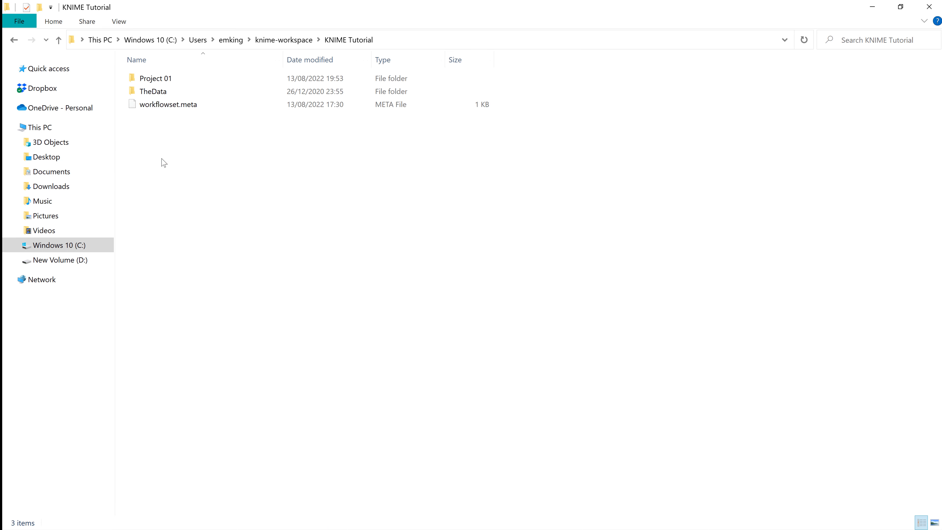
double_click(160, 80)
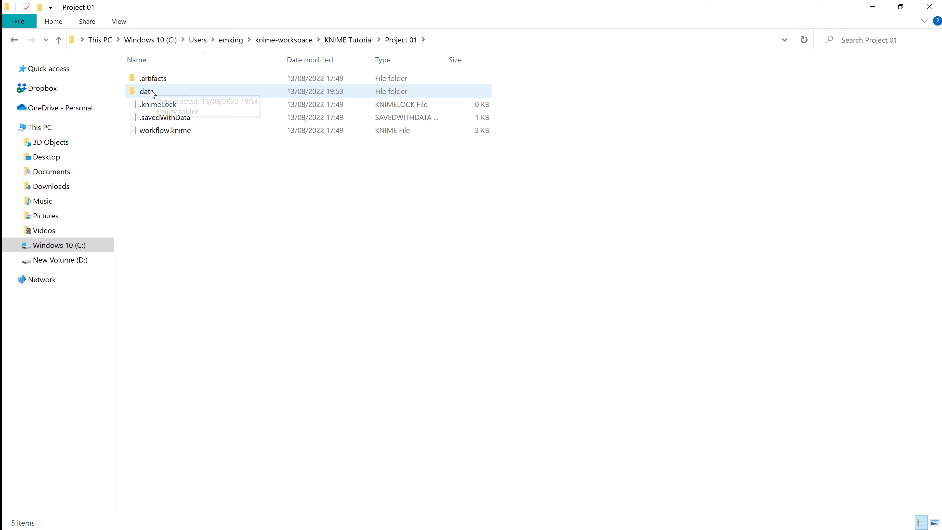
double_click(149, 93)
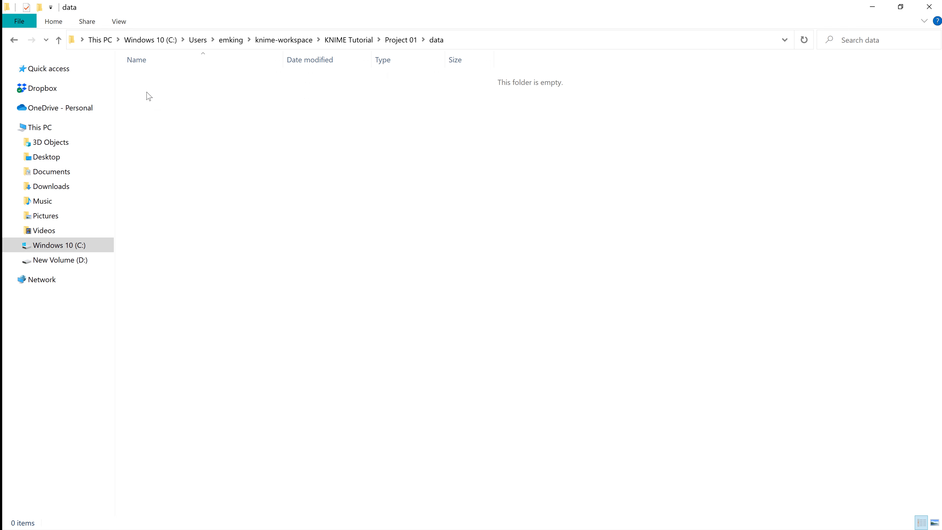
Step: Copy the Basics, Baskets, Credit, Customers, Misc and SocialMedia folders from TheData into Project 01's data folder
click(59, 40)
click(59, 40)
double_click(154, 93)
drag(146, 171, 169, 77)
click(58, 40)
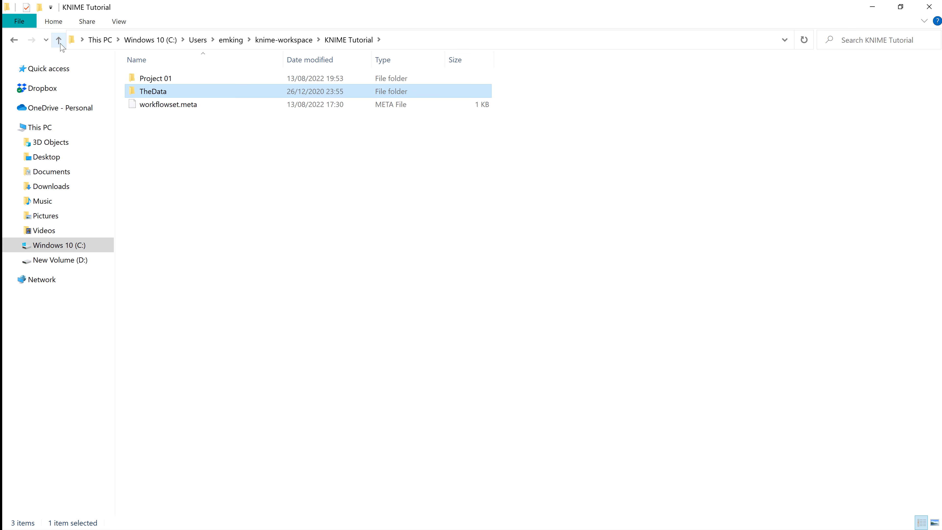
double_click(148, 79)
double_click(146, 93)
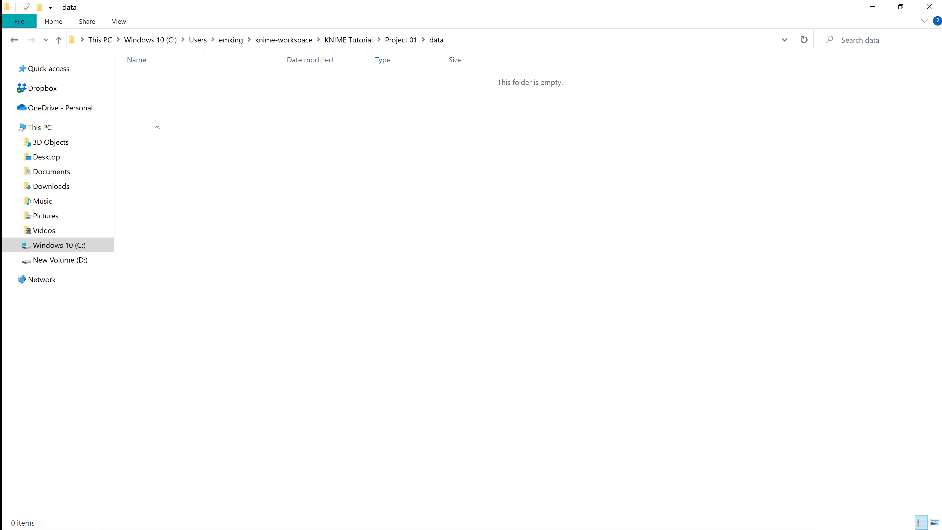
key(ctrl+v)
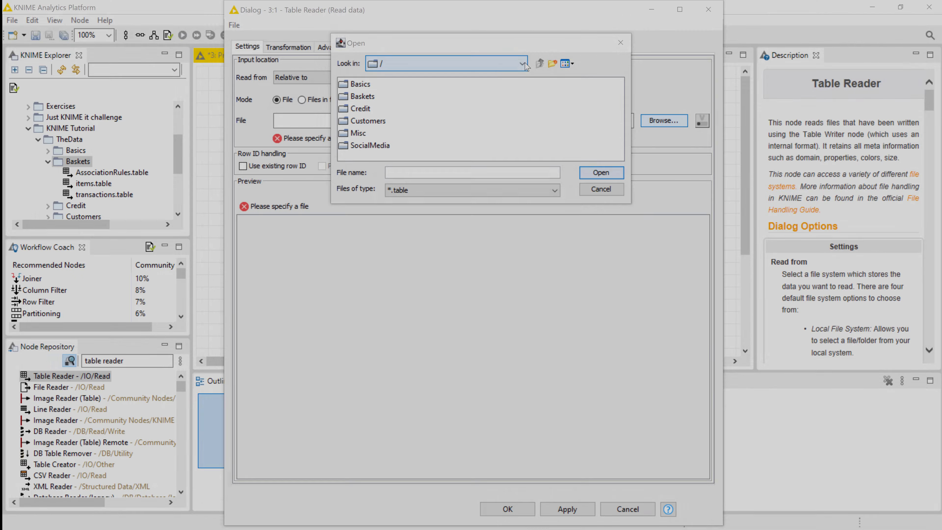
Step: Back in KNIME, choose Baskets/items.table from the workflow data area as the Table Reader's input and apply the configuration
click(523, 64)
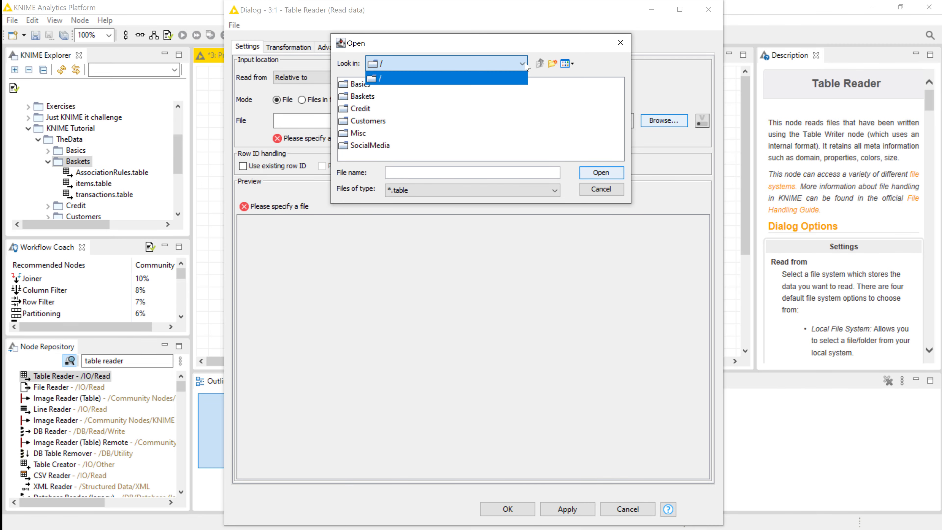
click(523, 63)
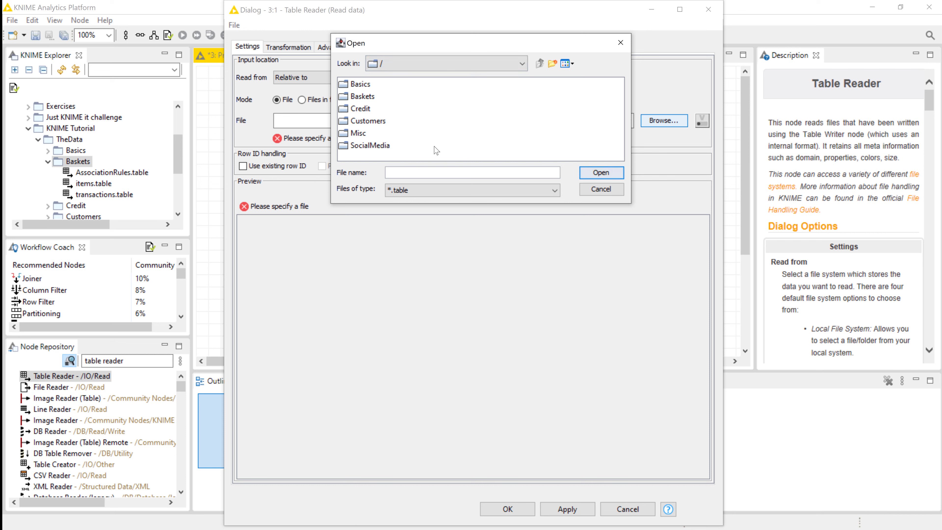
double_click(369, 97)
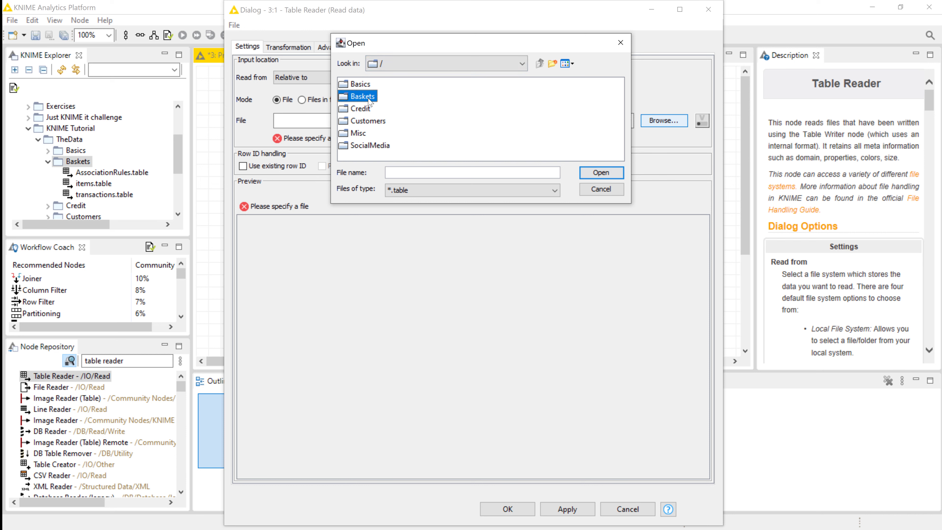
click(369, 98)
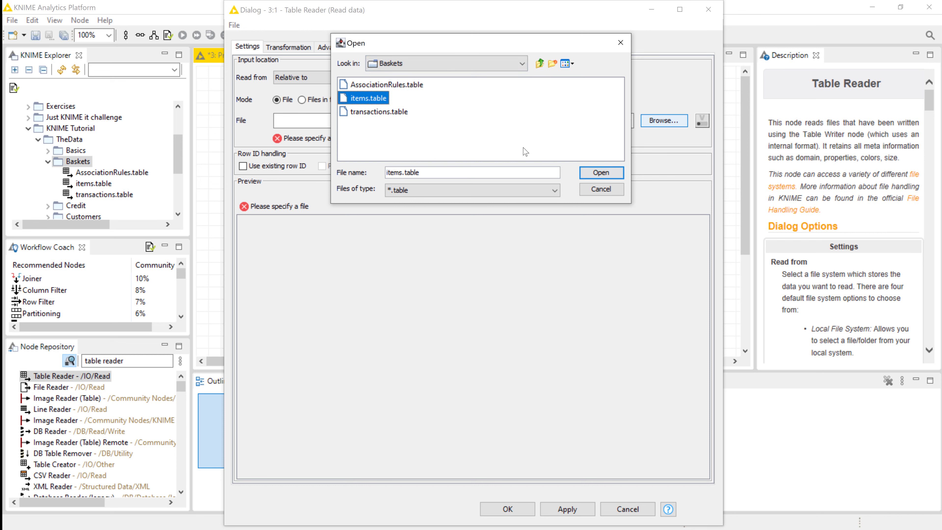
click(590, 172)
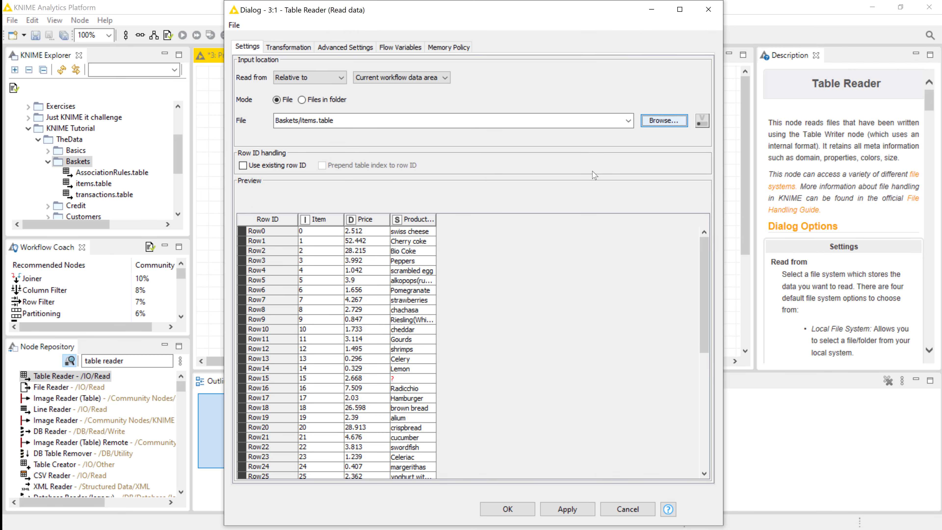
click(527, 511)
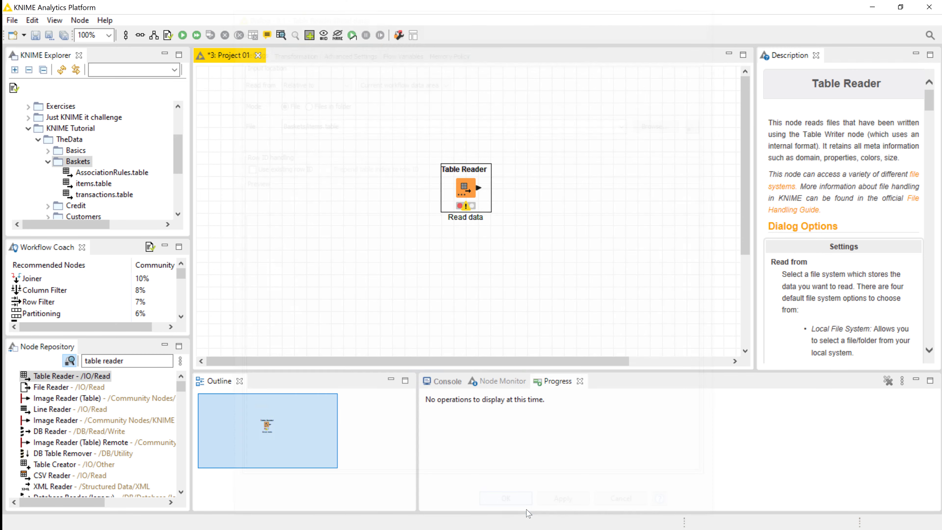
Step: Set the Table Reader to read from the Custom/KNIME URL knime://knime.workflow/data/Baskets/items.table
double_click(466, 189)
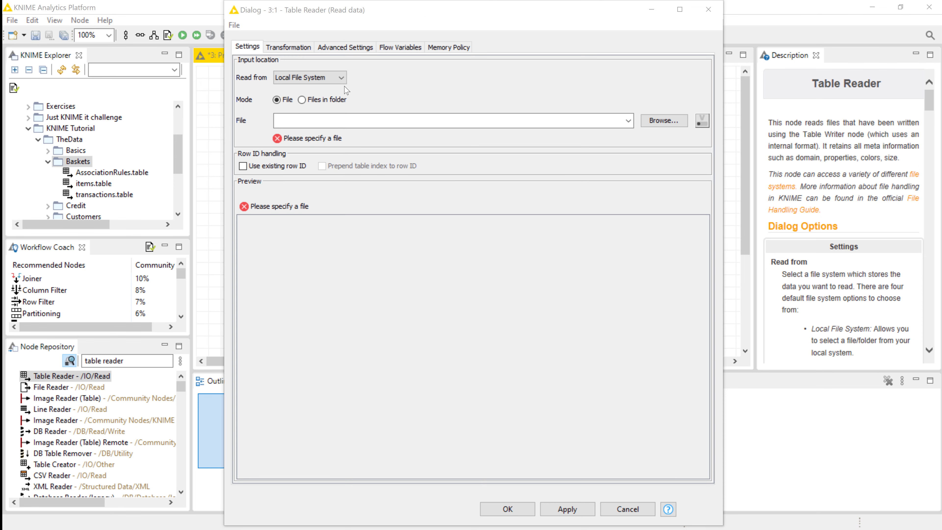
click(341, 78)
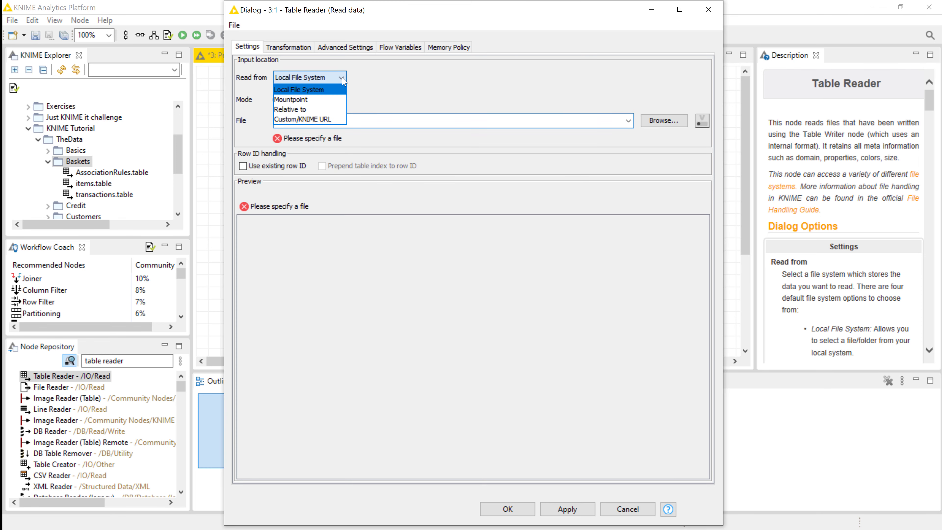
click(321, 119)
click(324, 125)
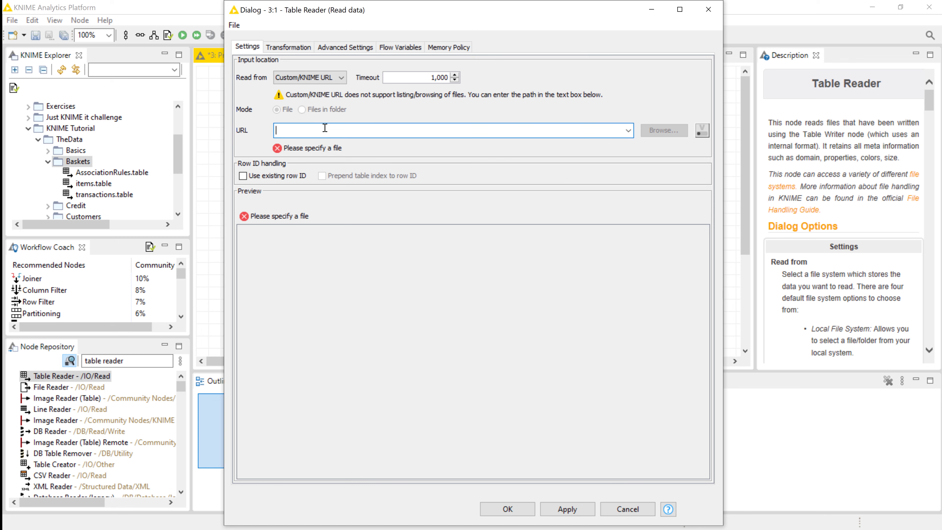
text(knime://knime.workflow/data/Baskets/items.table)
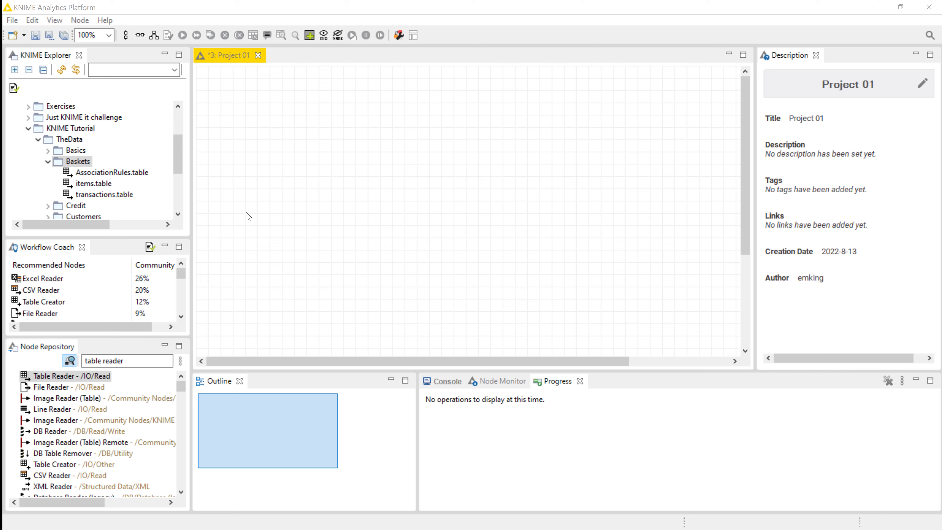
Step: Add items.table from the Baskets folder to the empty workflow as a Table Reader and accept its configuration
drag(131, 182, 411, 200)
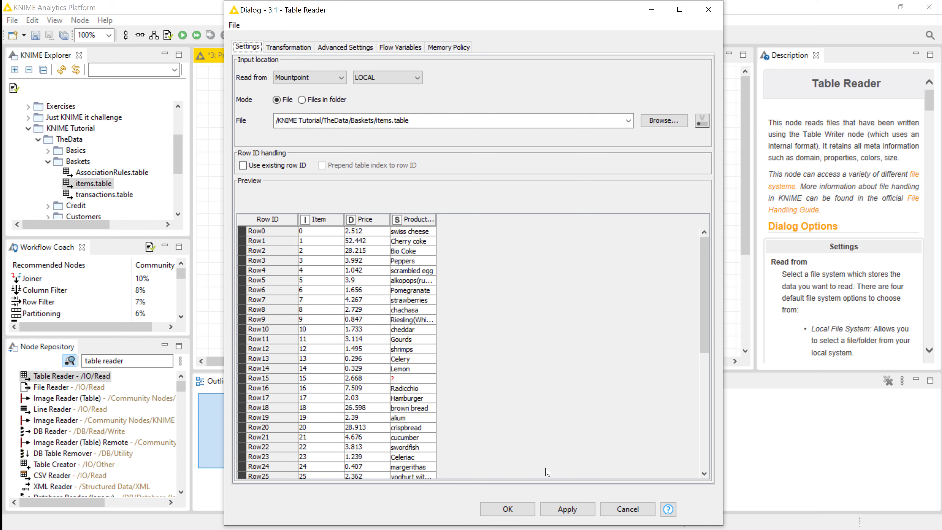
click(508, 508)
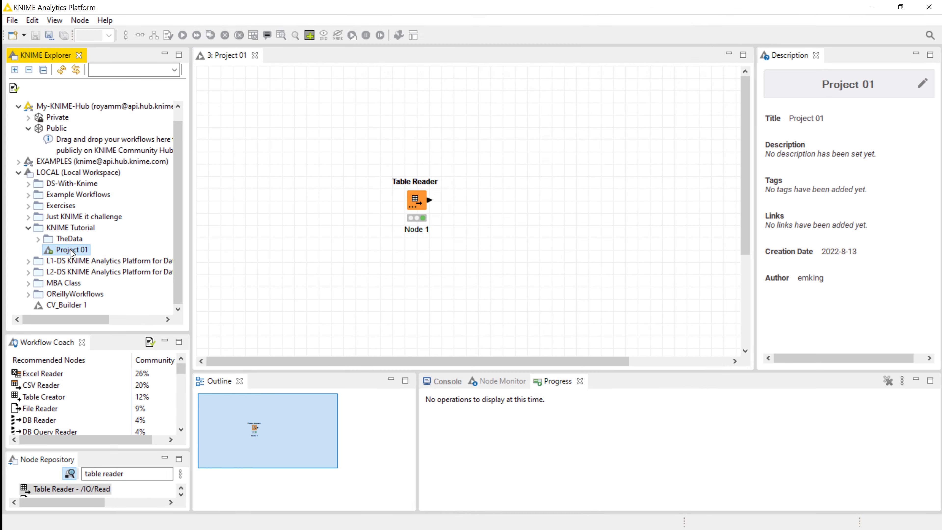
Step: Upload the Project 01 workflow to the Public space of My-KNIME-Hub
drag(72, 252, 77, 142)
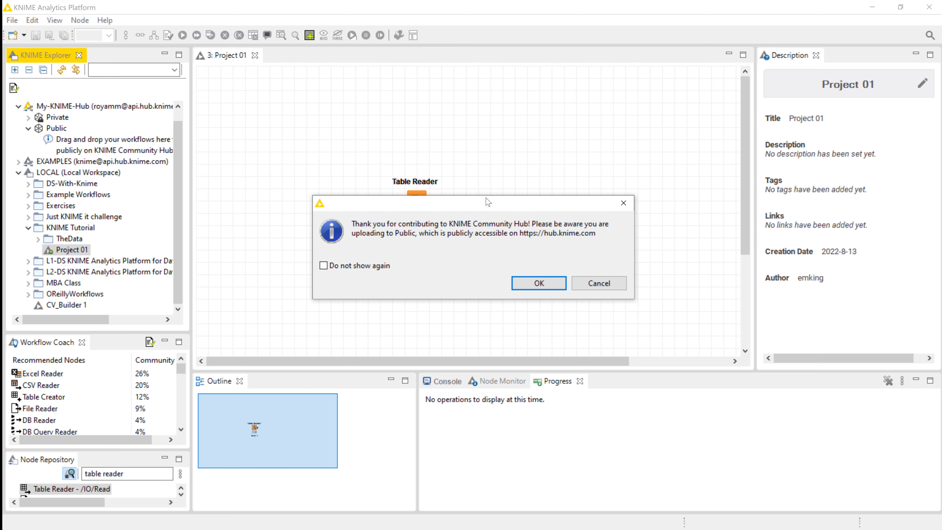
click(521, 283)
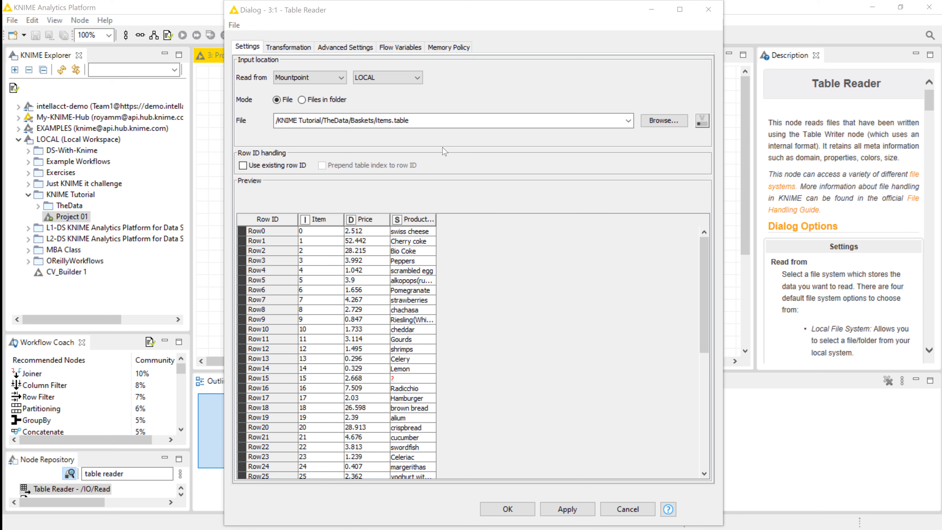
Step: In the Table Reader, switch the mode to Files in folder and try the file extension and file name filters
click(429, 126)
click(302, 99)
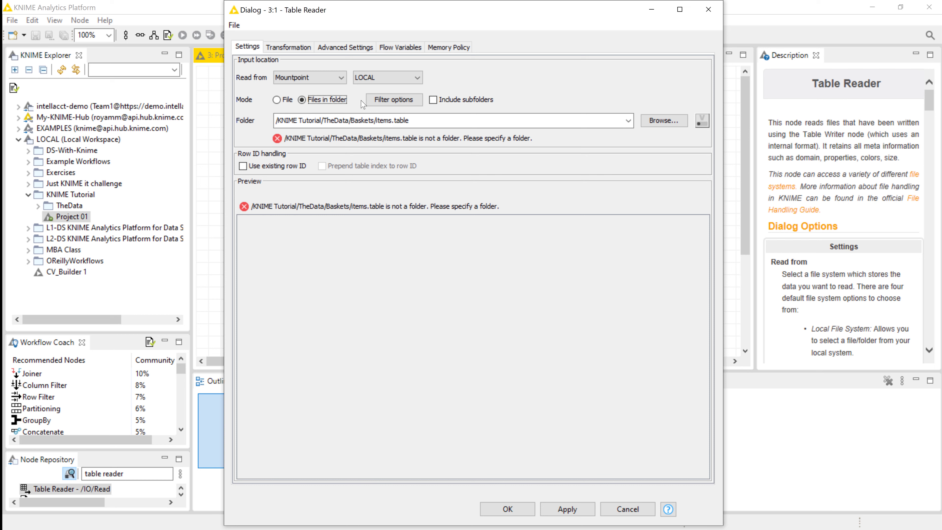
click(380, 105)
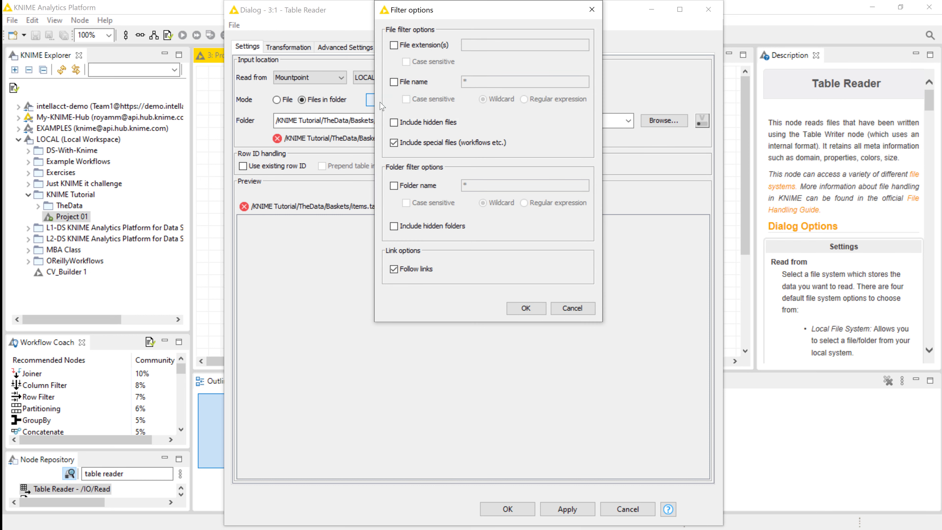
click(394, 46)
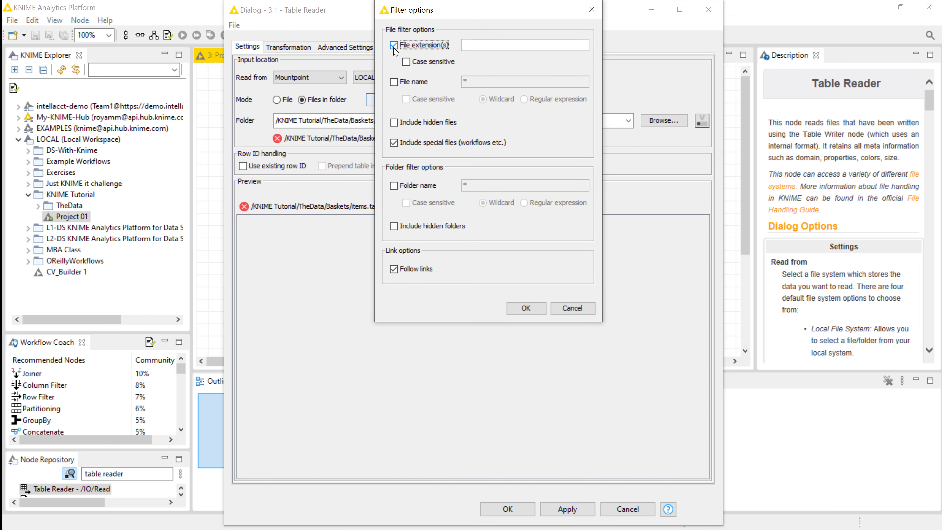
click(394, 45)
click(394, 81)
click(394, 82)
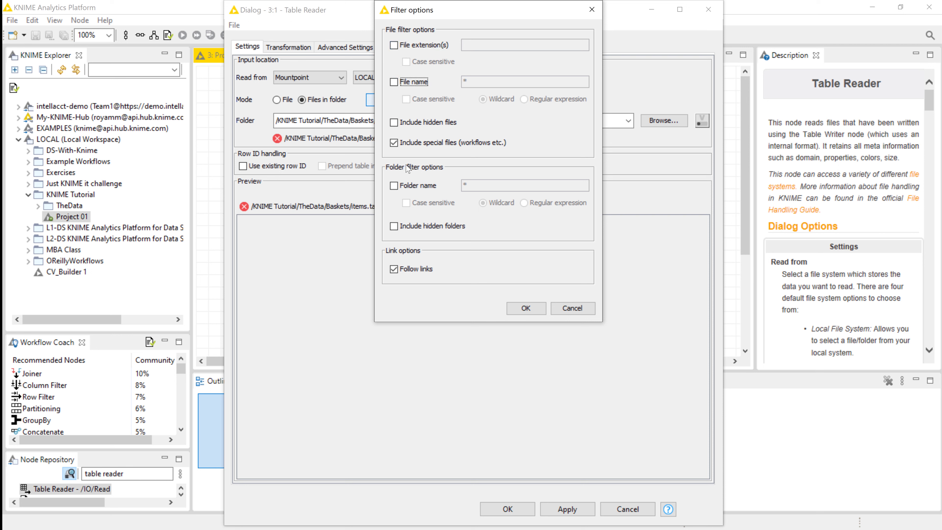
Step: Enable the file extension filter without case sensitivity, and try including subfolders on and off
click(394, 46)
click(407, 64)
click(406, 64)
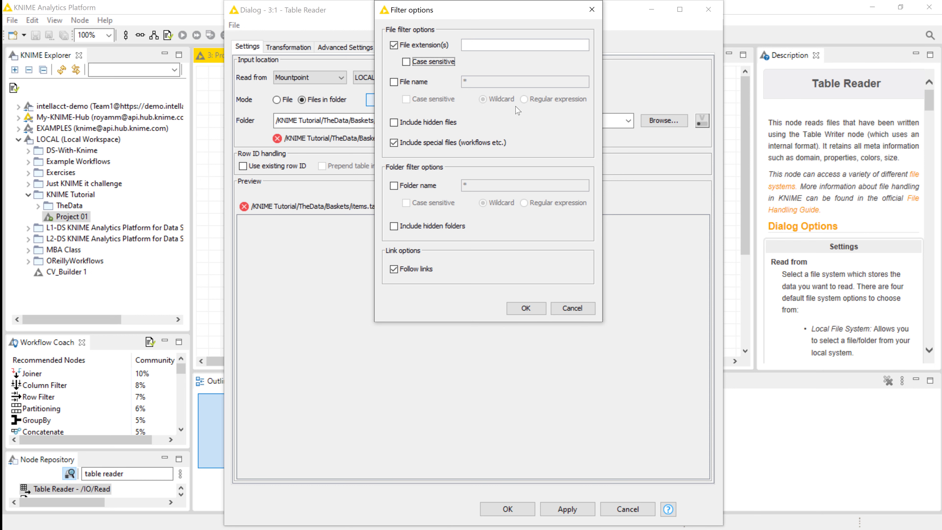
click(527, 308)
click(436, 102)
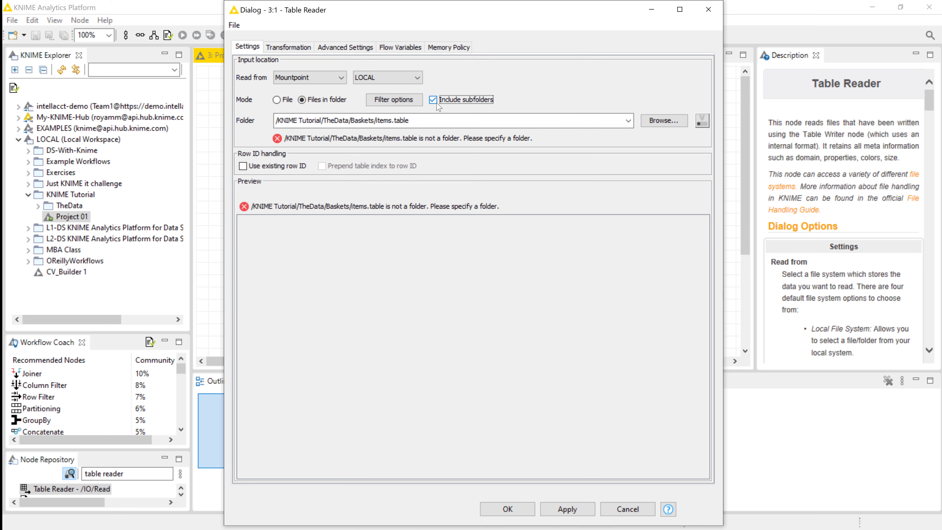
click(436, 102)
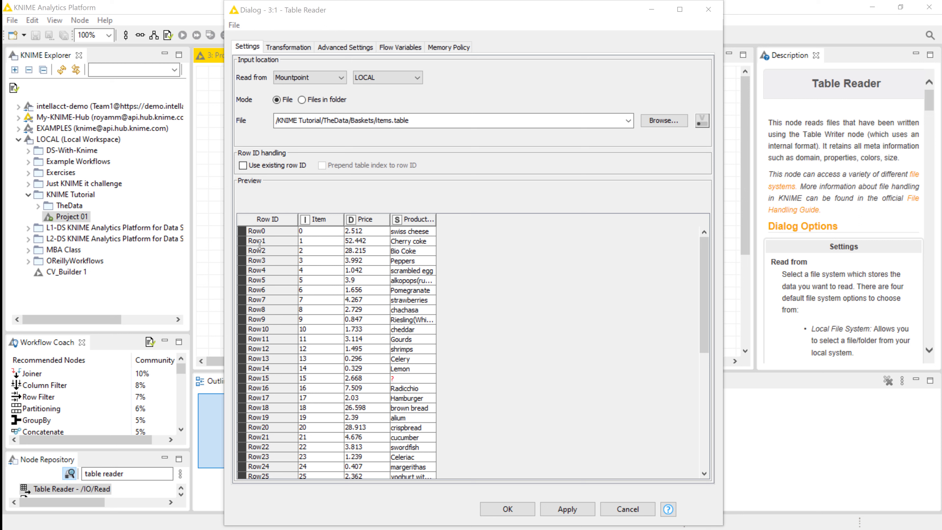
Step: Use the existing row IDs of items.table and try prepending the table index to them
click(243, 166)
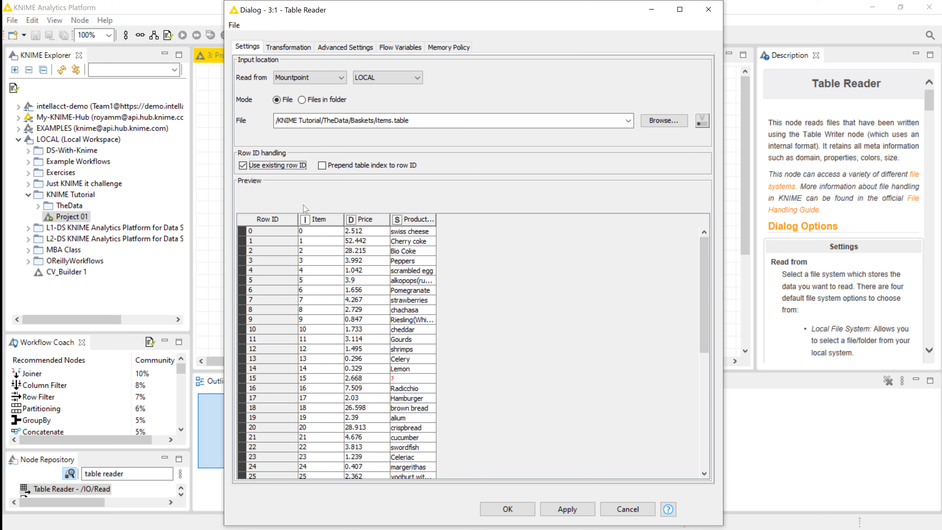
click(322, 166)
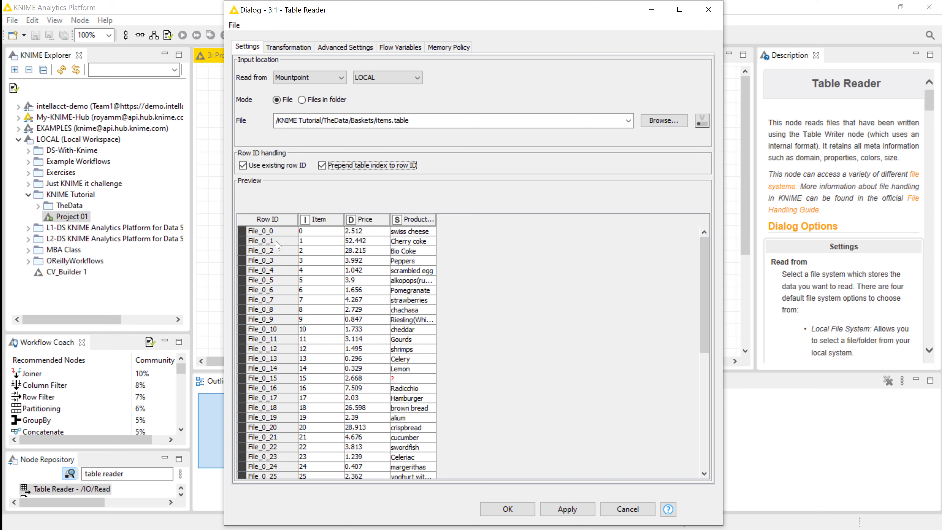
click(321, 166)
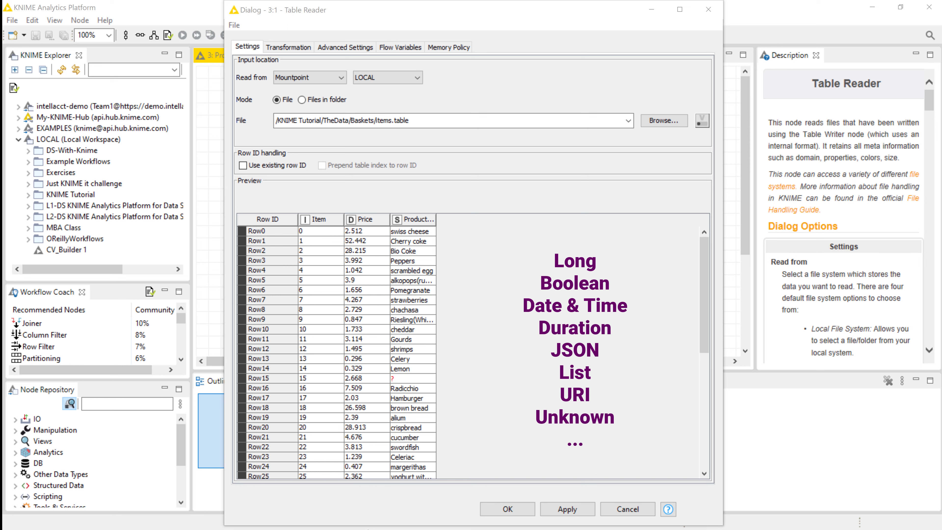
Step: In the data preview, render the Price column as Percentage and the Item column as Bars
right_click(372, 223)
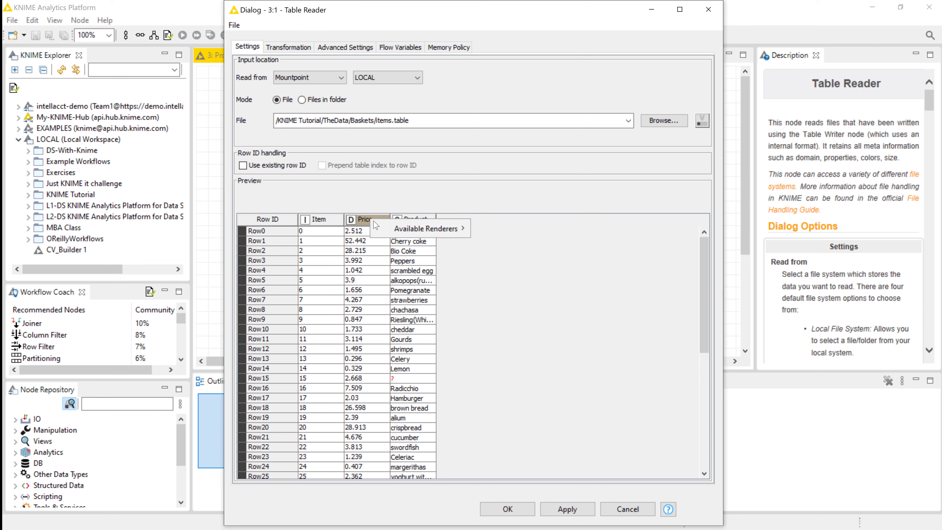
mouse_move(400, 230)
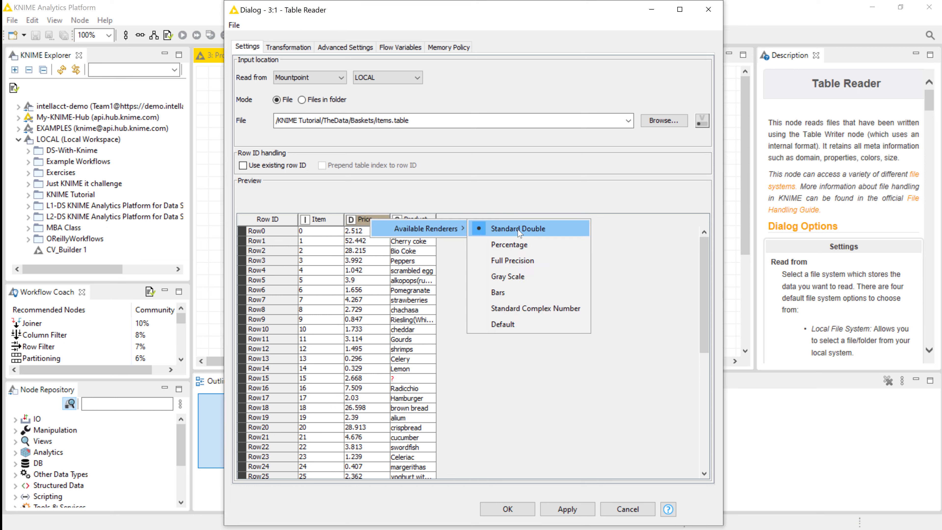
click(522, 250)
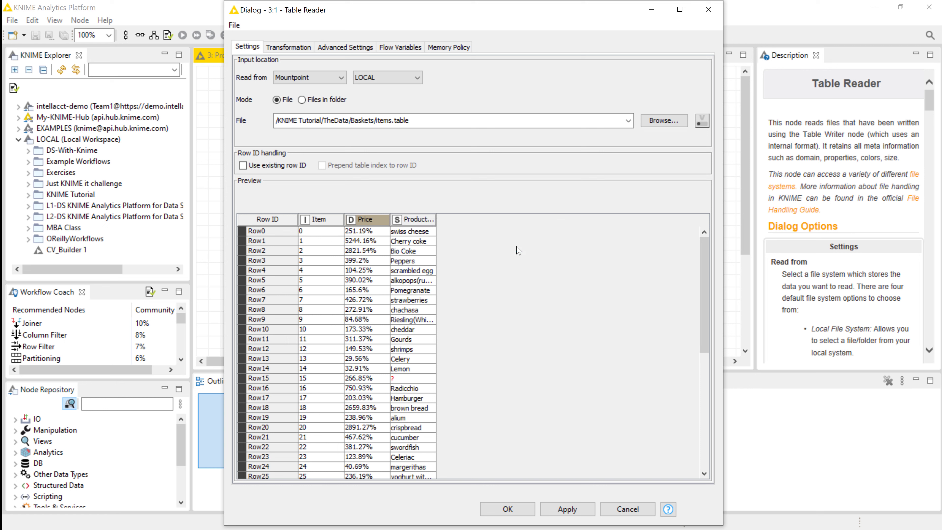
right_click(328, 222)
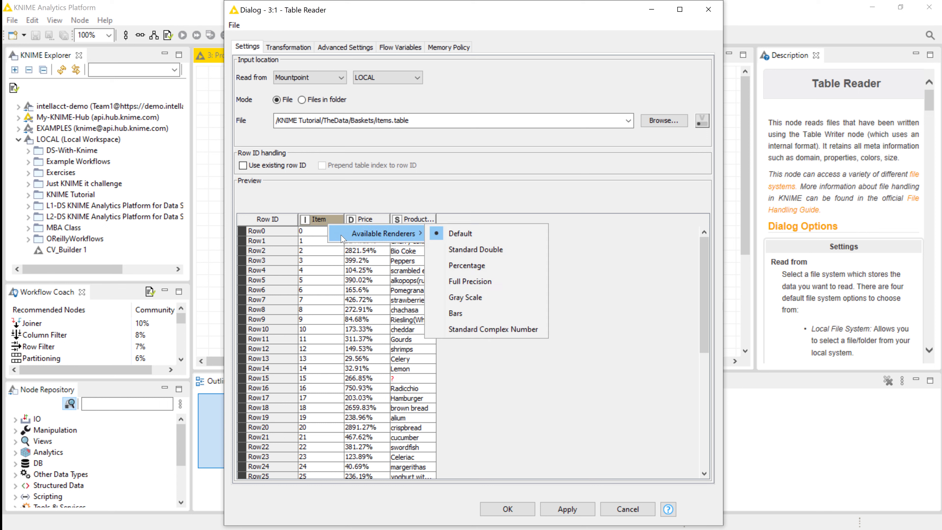
click(460, 315)
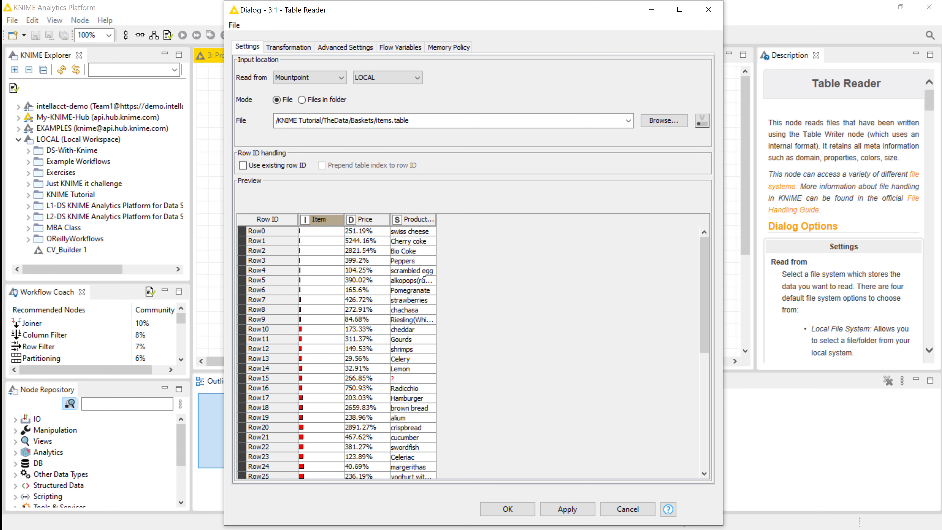
Step: In the column transformations, rename Item to product and set its type to Number (double)
click(289, 47)
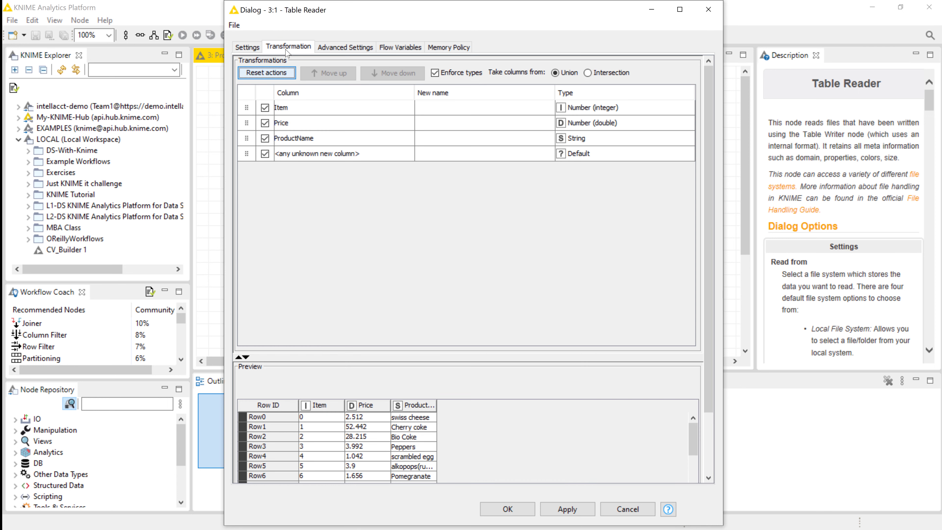
double_click(425, 111)
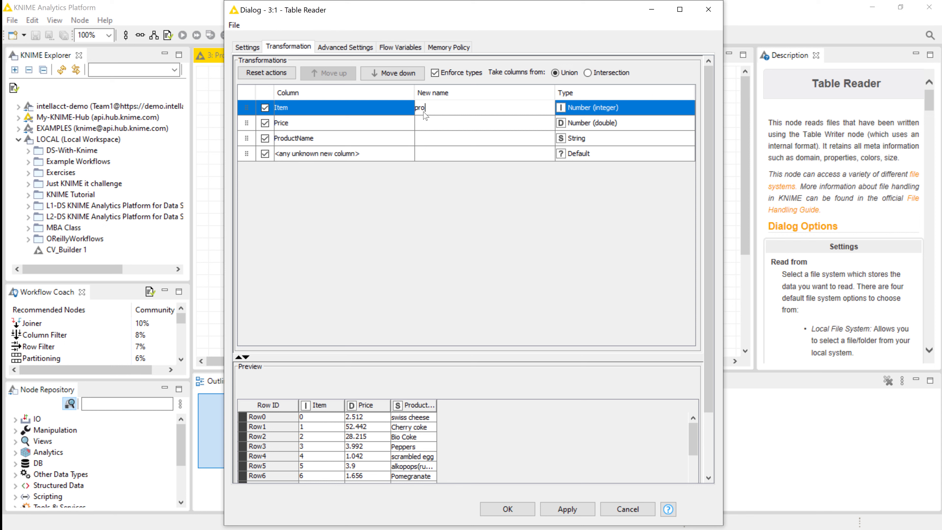
click(652, 111)
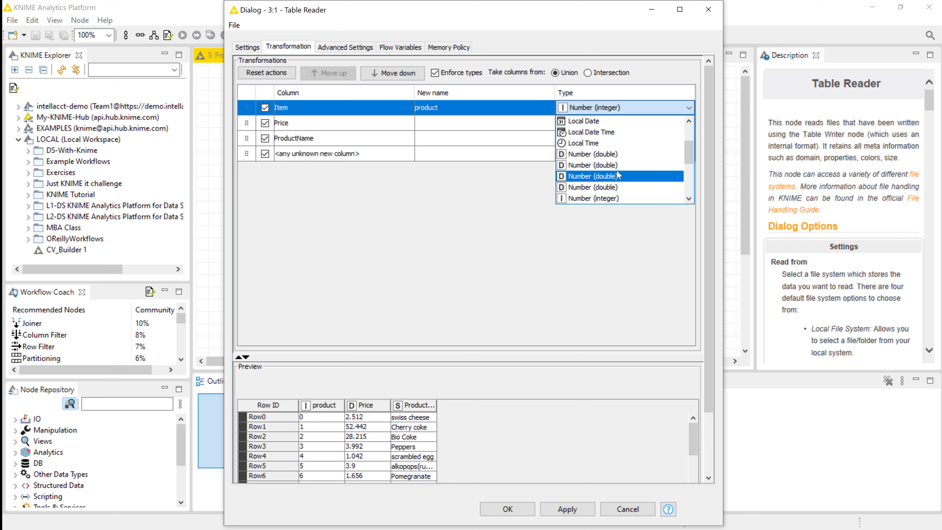
click(617, 176)
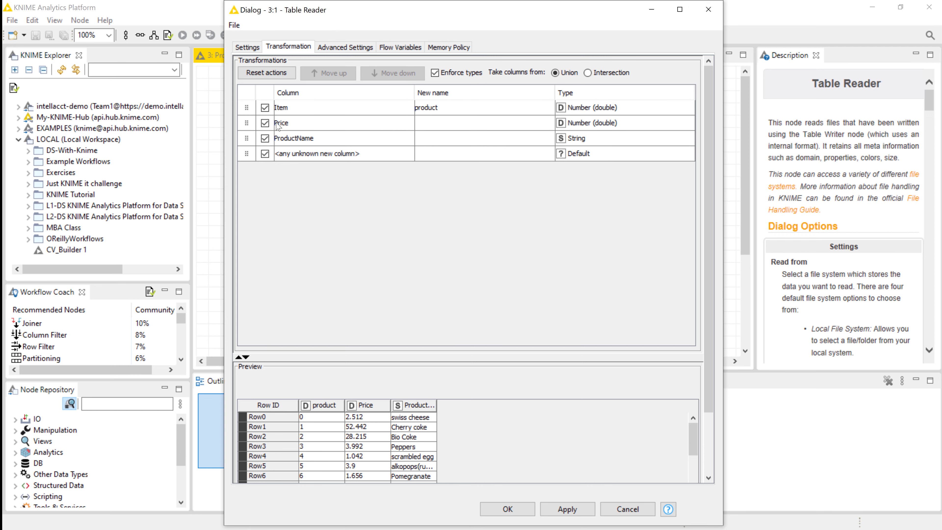
Step: Exclude the Price column from the output and move it above Item in the column order
click(264, 122)
drag(251, 129, 249, 108)
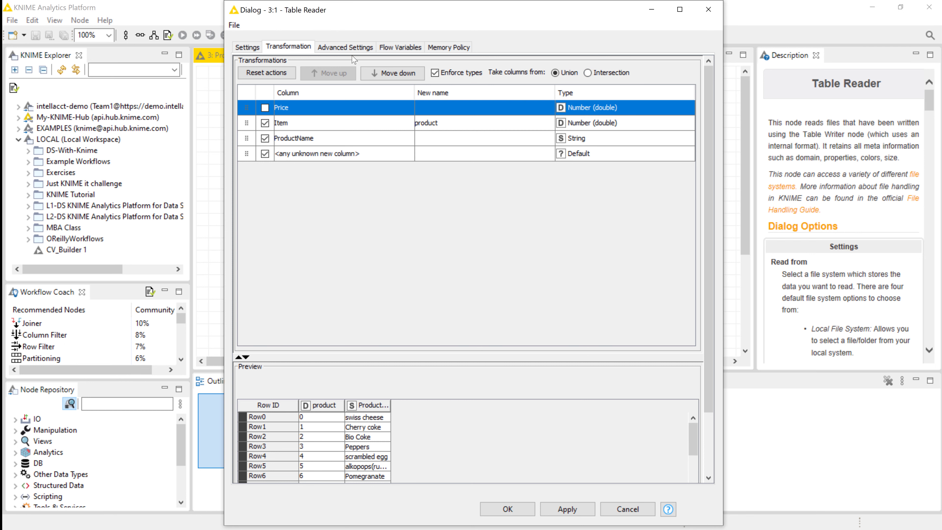
Step: In the Table Reader's advanced settings, limit the data rows to 20
click(345, 47)
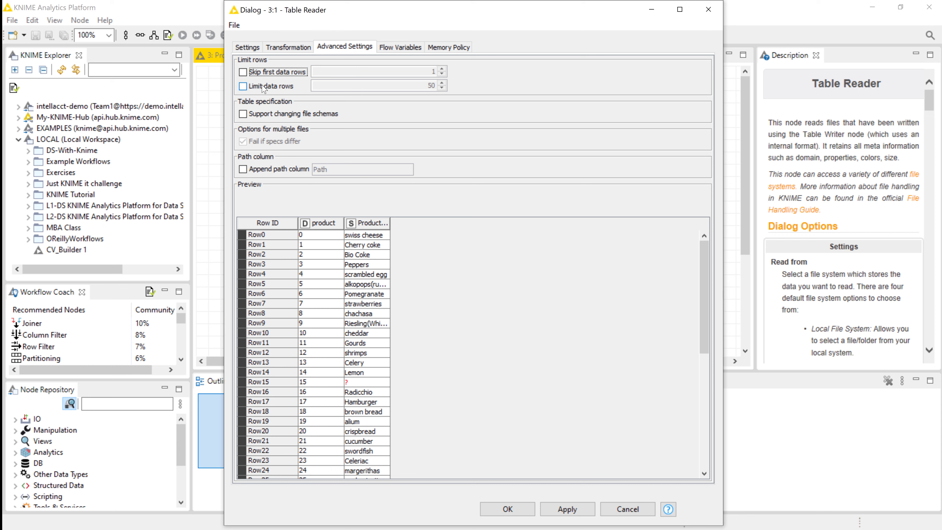
click(252, 87)
click(412, 85)
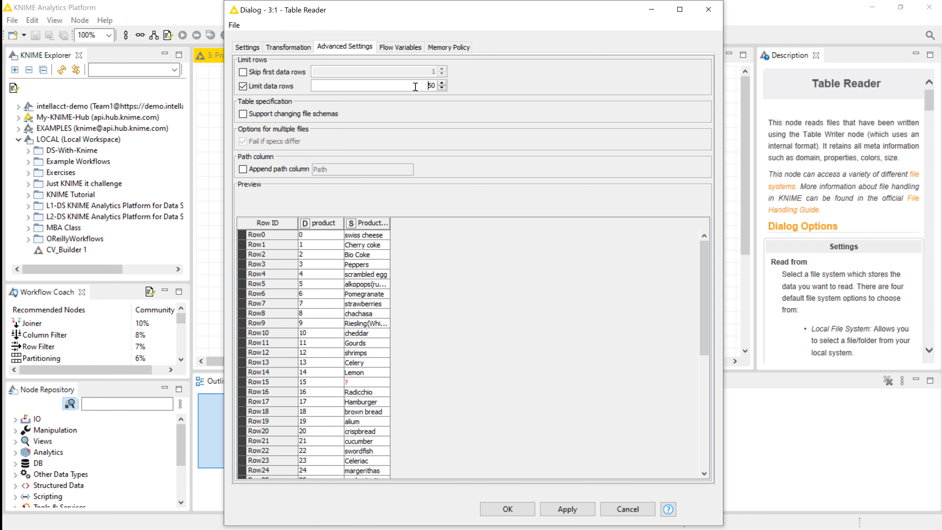
drag(412, 85, 442, 86)
text(2)
Step: Skip the first 3 data rows and try the option to support changing file schemas
click(243, 72)
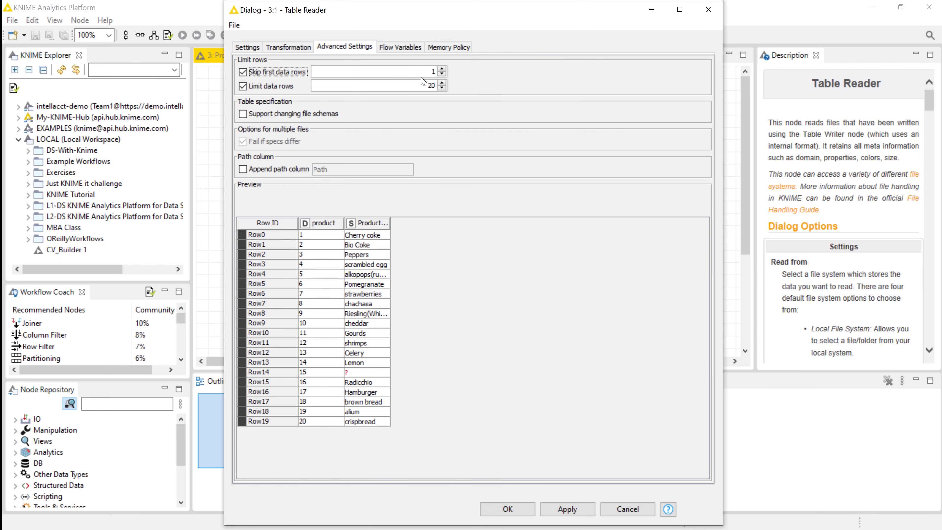
click(424, 73)
drag(426, 71, 453, 71)
text(3)
click(252, 114)
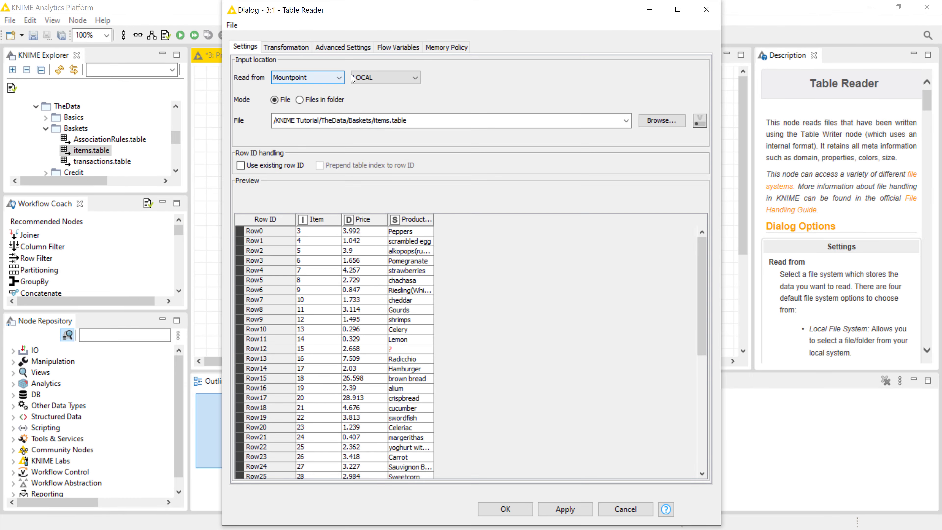
Step: Switch the mode to Files in folder, turn off Fail if specs differ, and enable Support changing file schemas
click(316, 99)
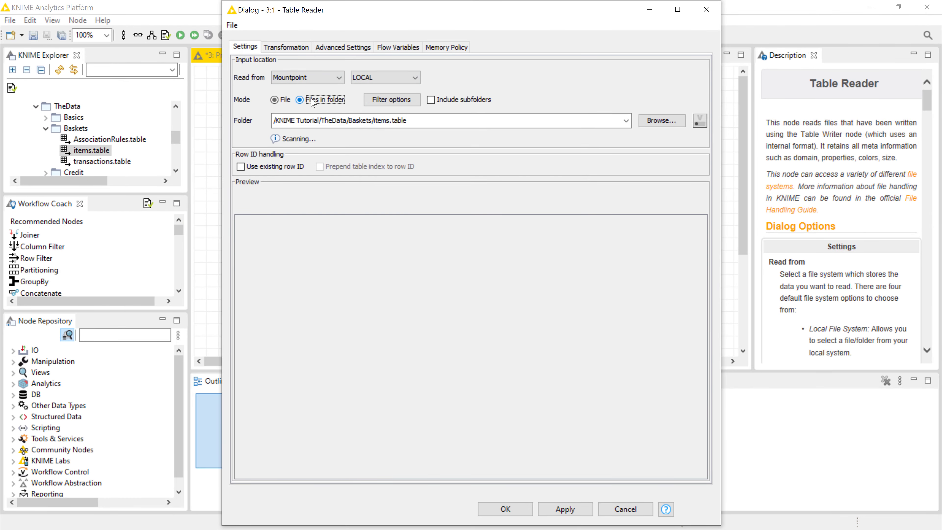
click(344, 48)
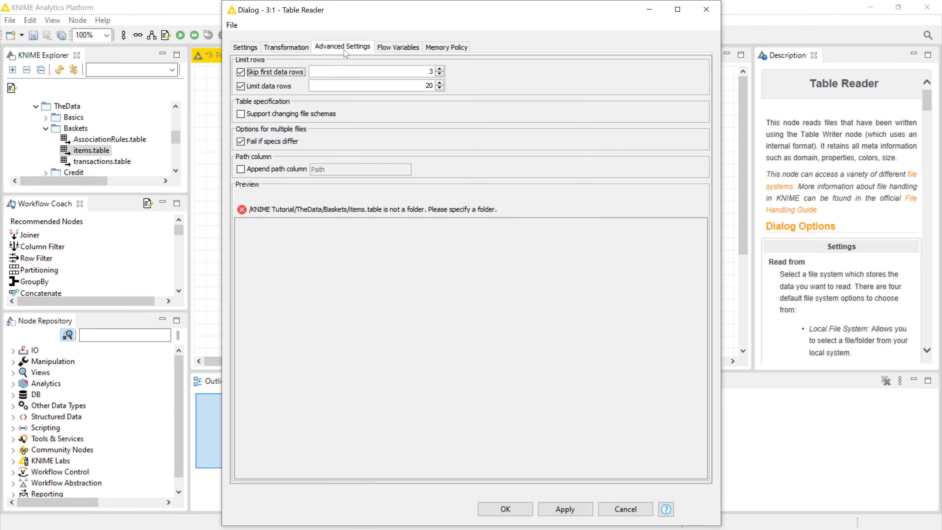
click(242, 142)
click(241, 114)
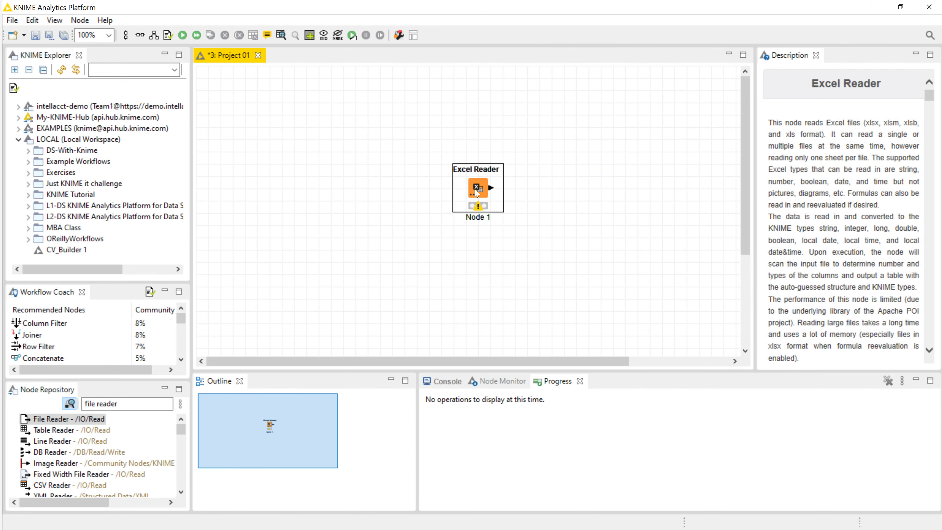
Step: Open the Excel Reader's configuration, try selecting the sheet by name, and set the sheet selection to index 0
double_click(478, 190)
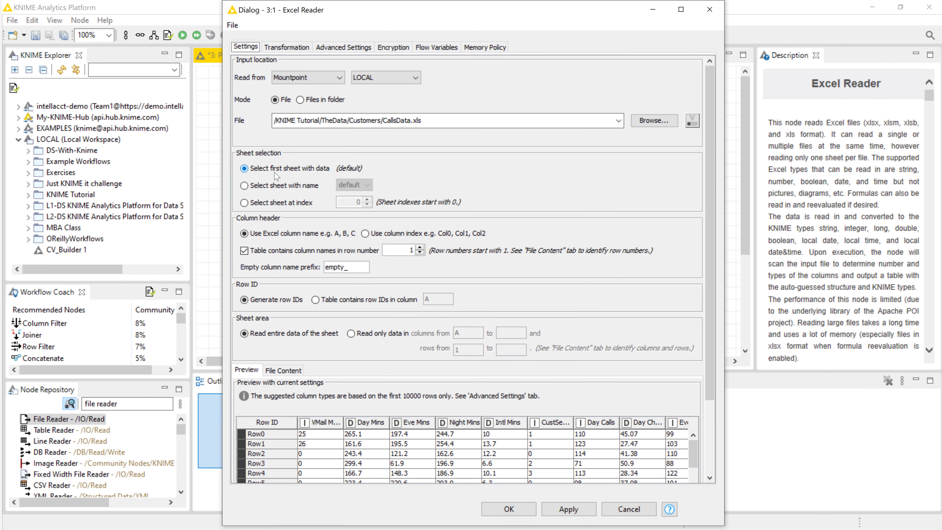
click(245, 185)
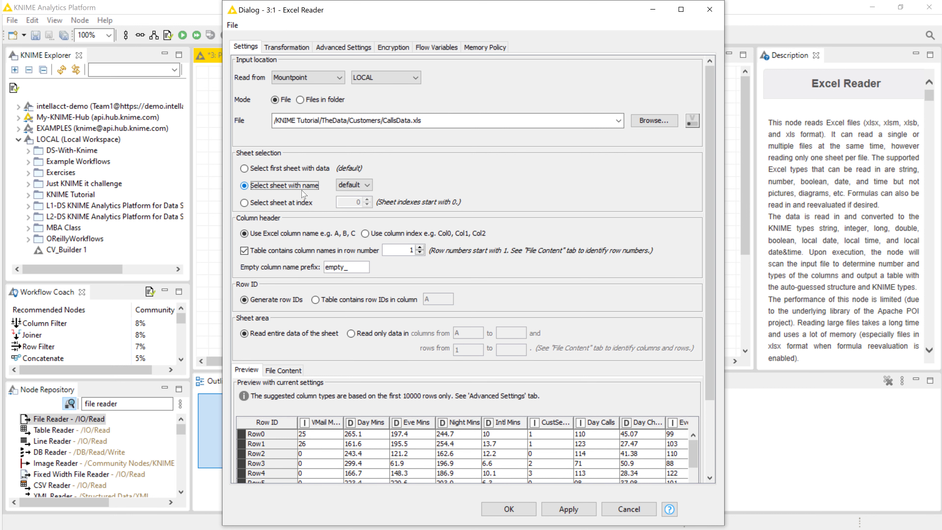
click(245, 203)
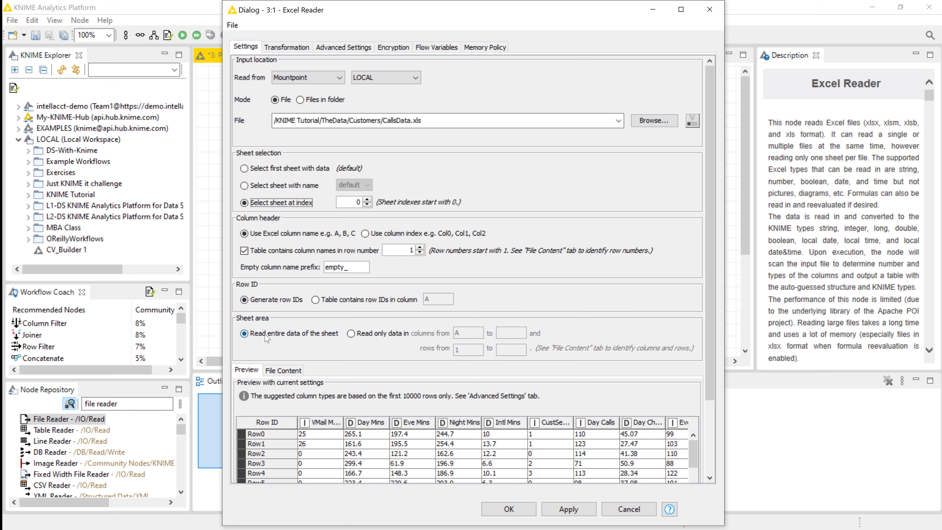
Step: Restrict the Excel Reader's sheet area to columns A to D and rows 1 to 5
click(351, 335)
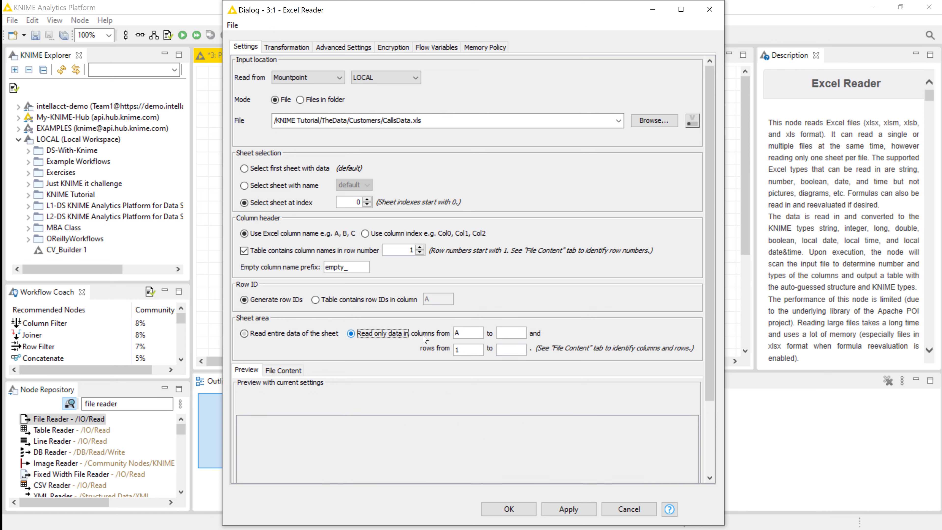
click(502, 334)
text(D)
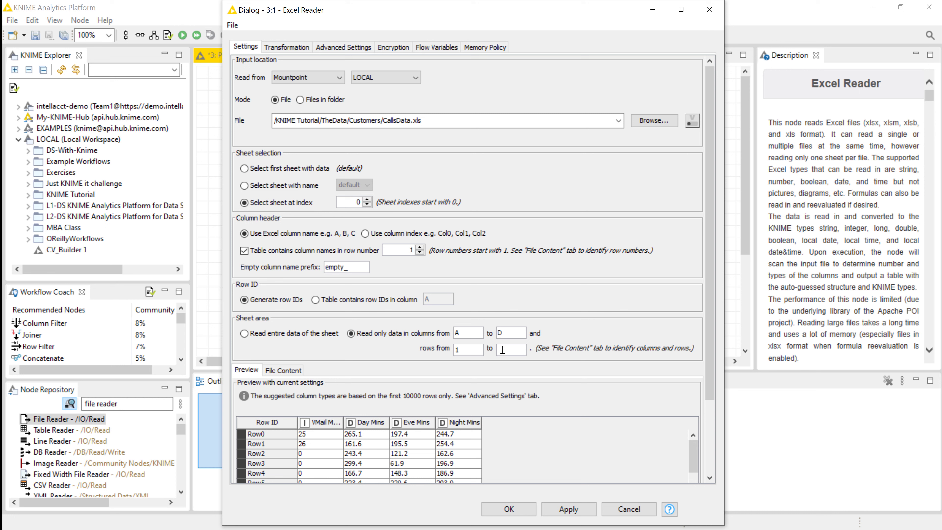
click(503, 350)
text(5)
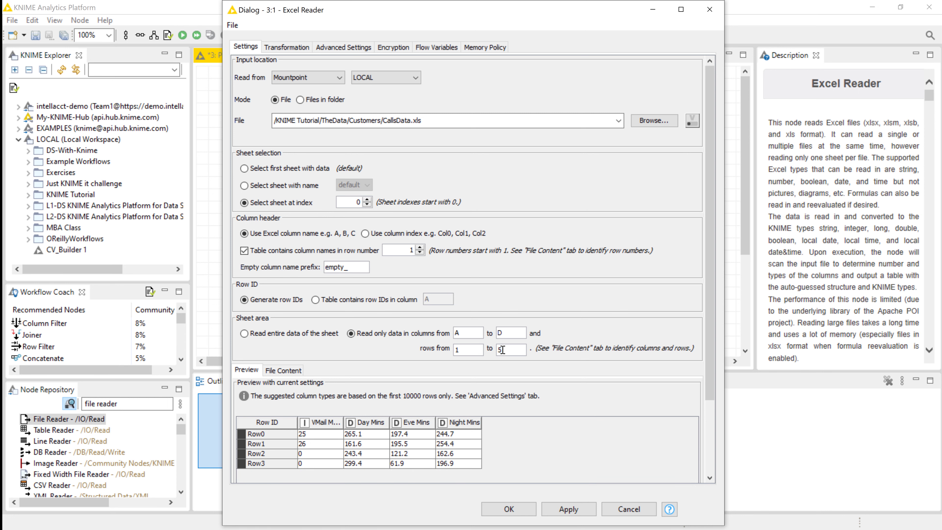
Step: Review the Excel Reader's column transformations and advanced settings, and choose the Password option for protected files
click(291, 50)
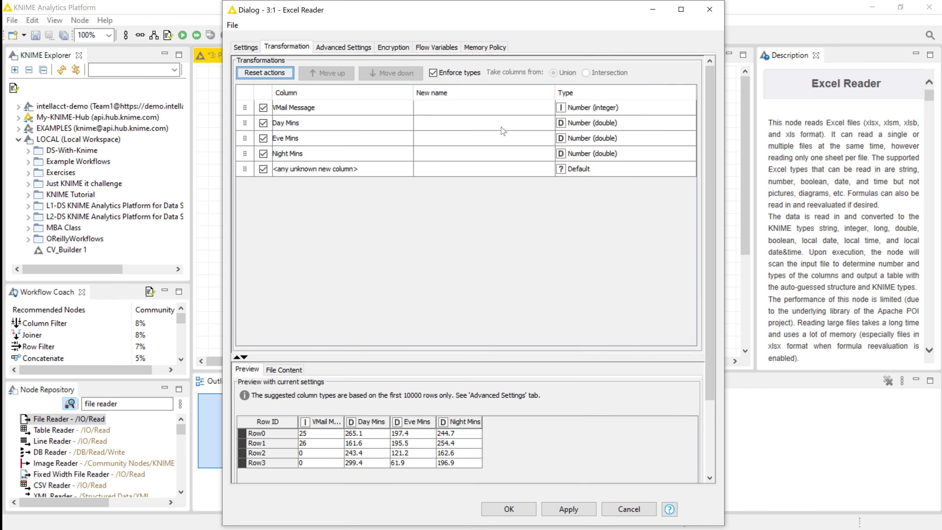
click(340, 50)
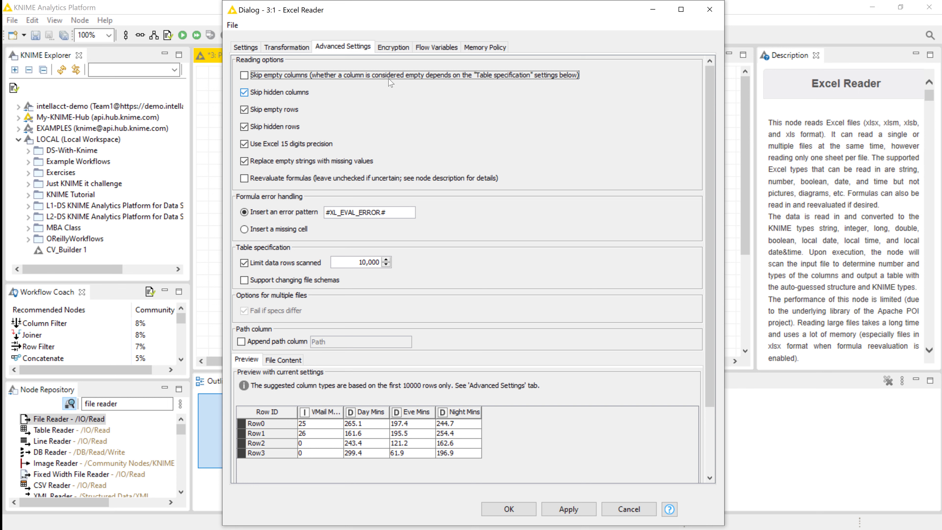
click(392, 50)
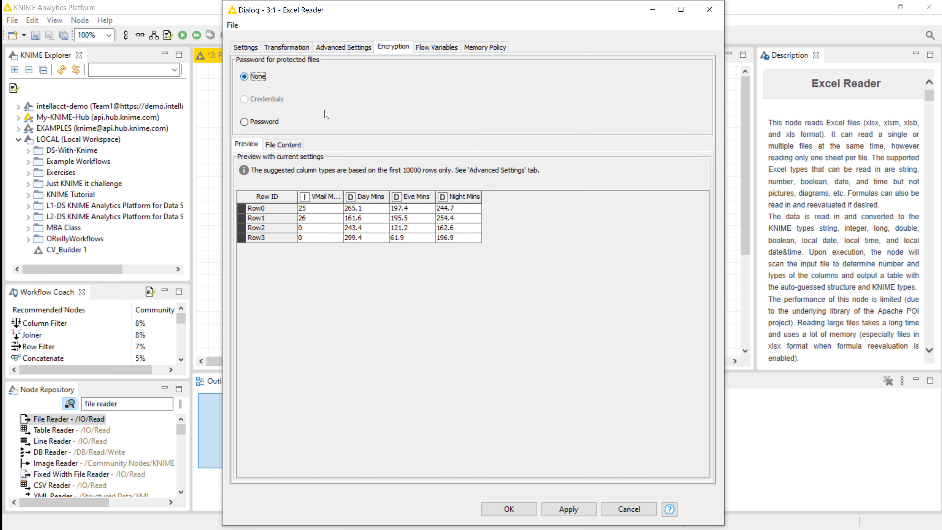
click(269, 122)
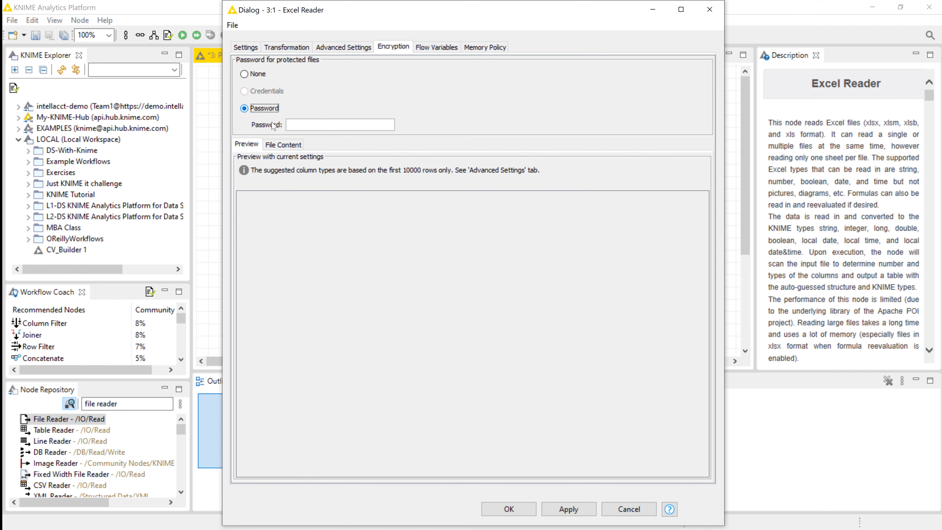
click(304, 126)
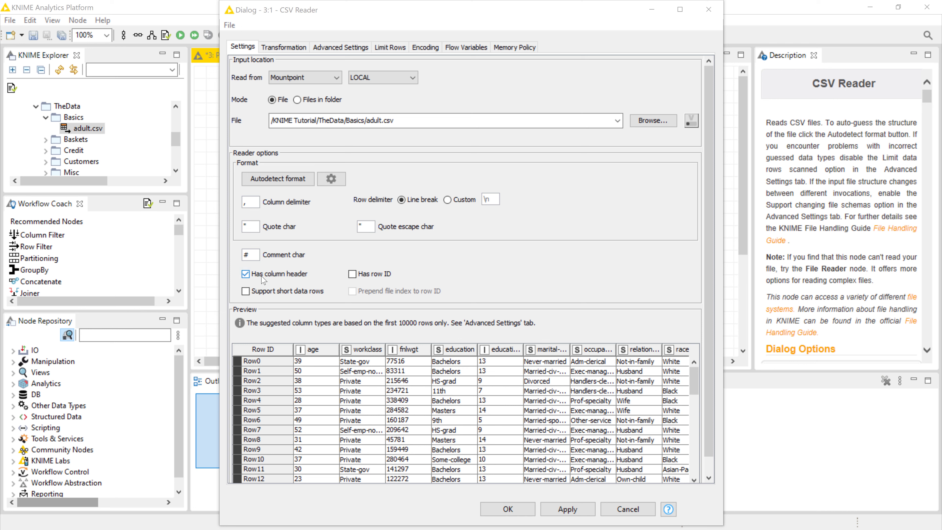
Step: Try the Has row ID option in the CSV Reader for adult.csv and review its column transformations
click(353, 276)
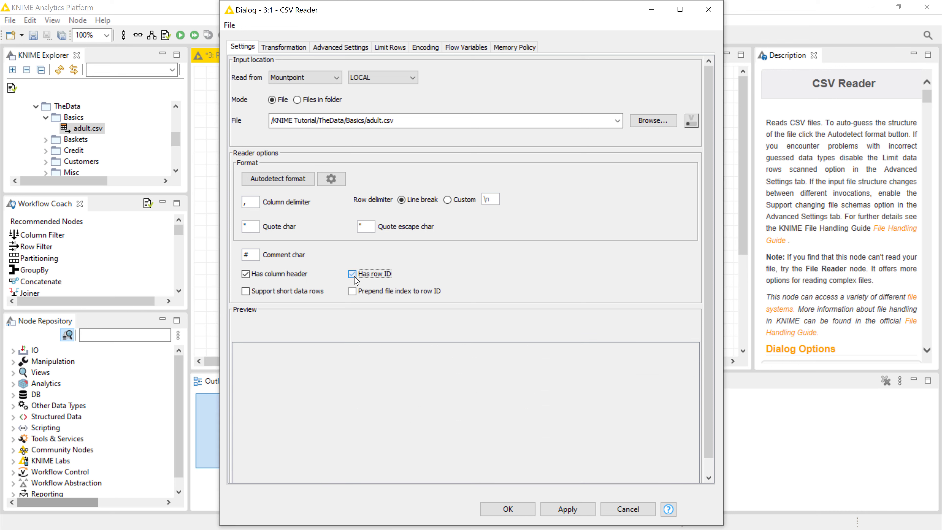
click(353, 275)
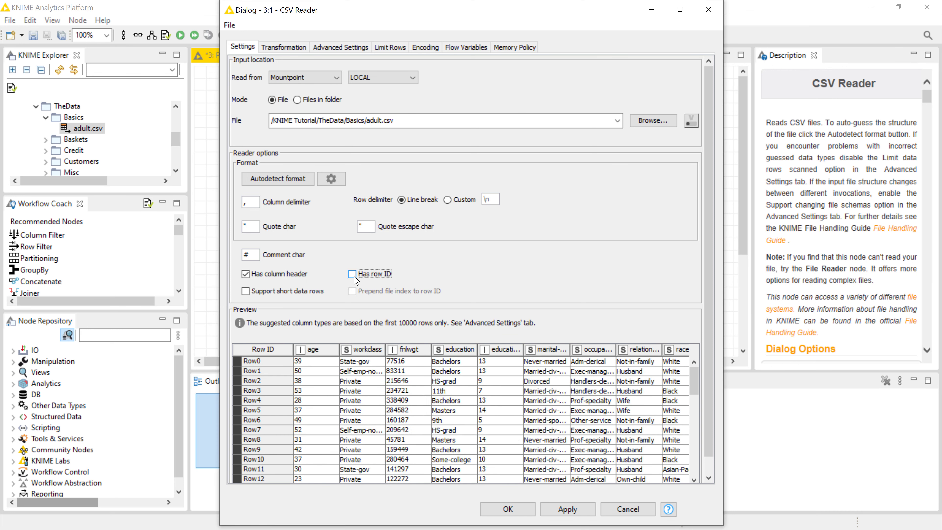
click(291, 49)
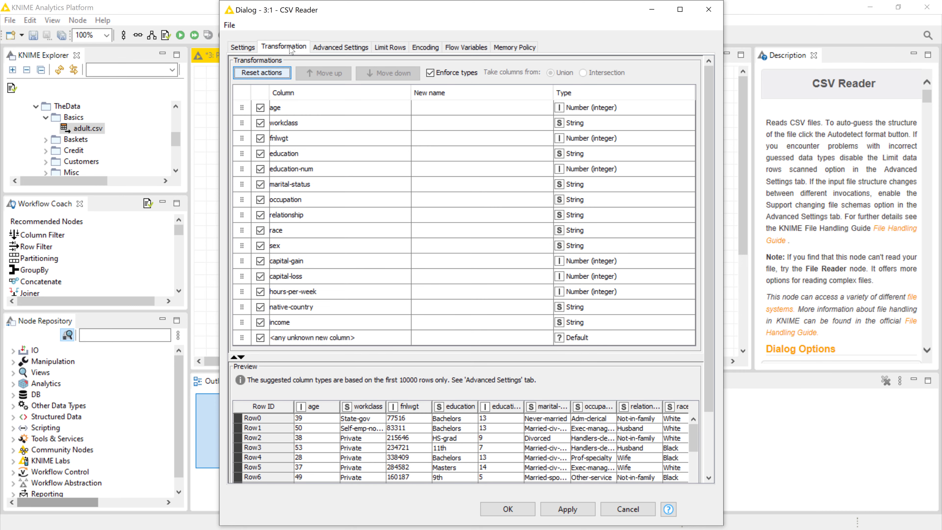
Step: Set the CSV Reader to skip the first 1 data row and first 1 line, and check the encoding settings
click(388, 48)
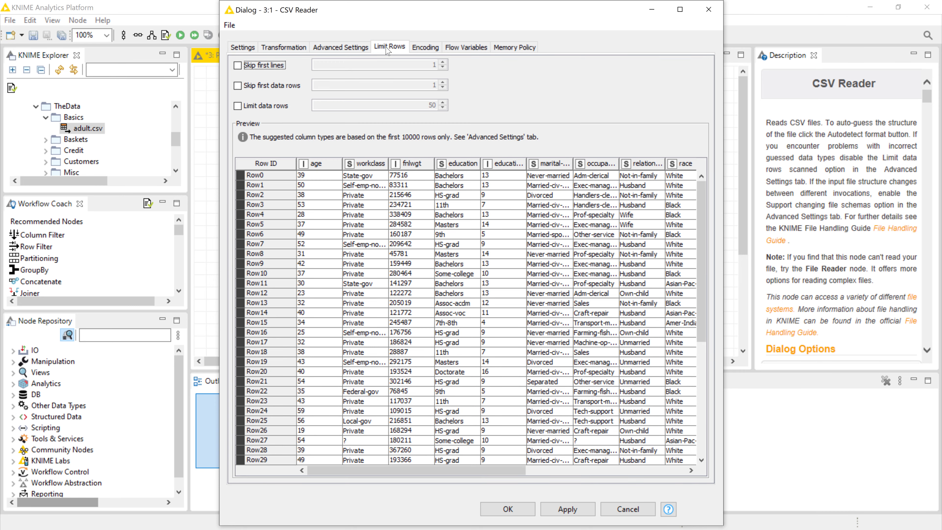
click(271, 87)
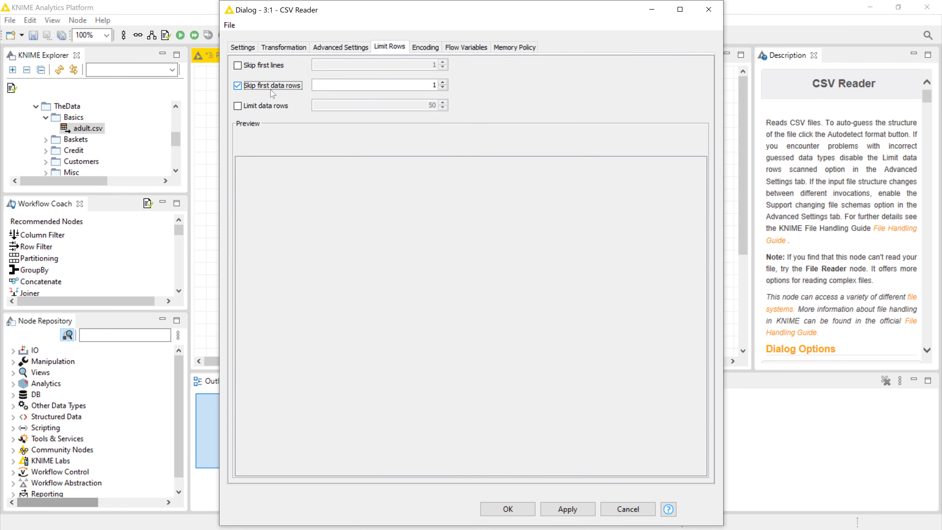
click(263, 65)
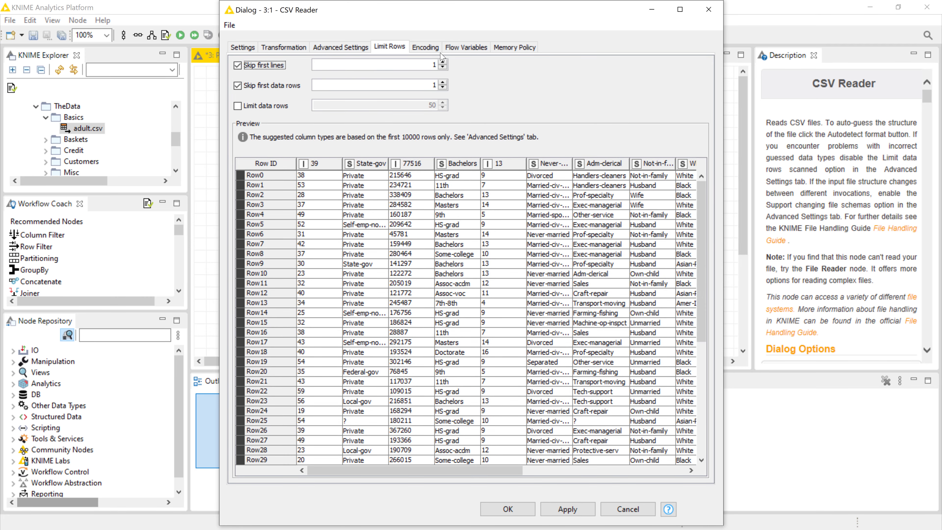
click(425, 48)
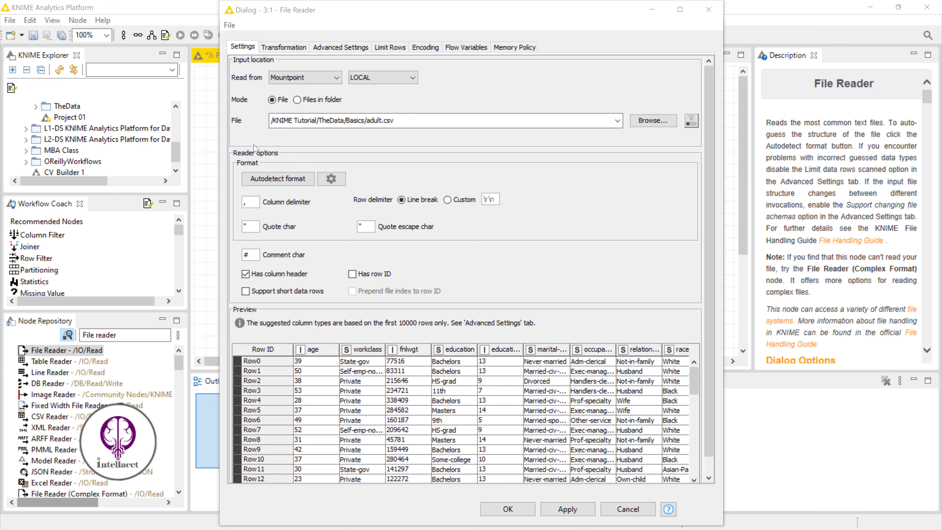
Step: Review the File Reader's column transformations, advanced settings, row limits and encoding for adult.csv
click(284, 47)
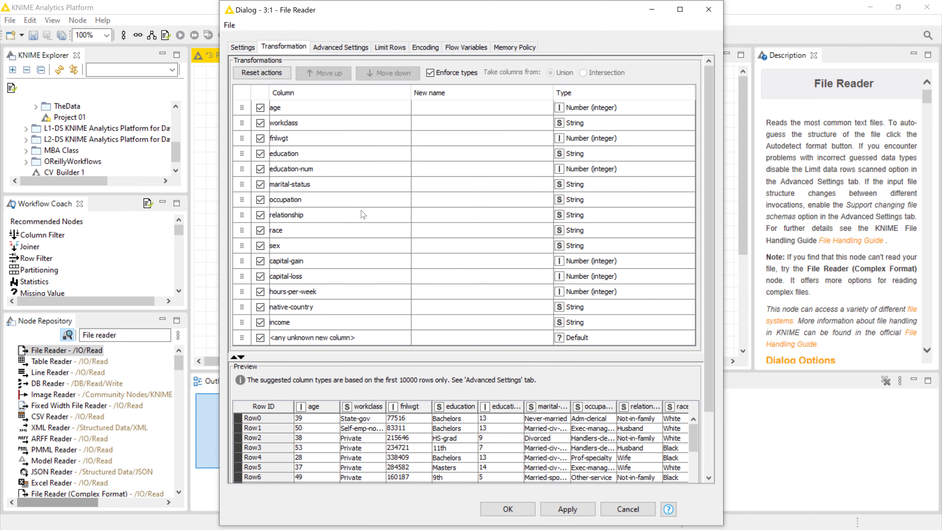
click(340, 47)
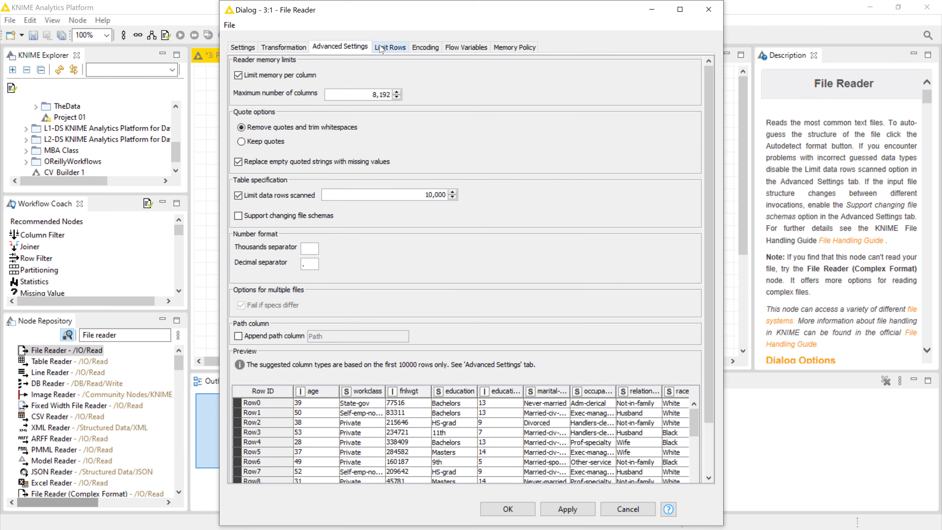
click(388, 48)
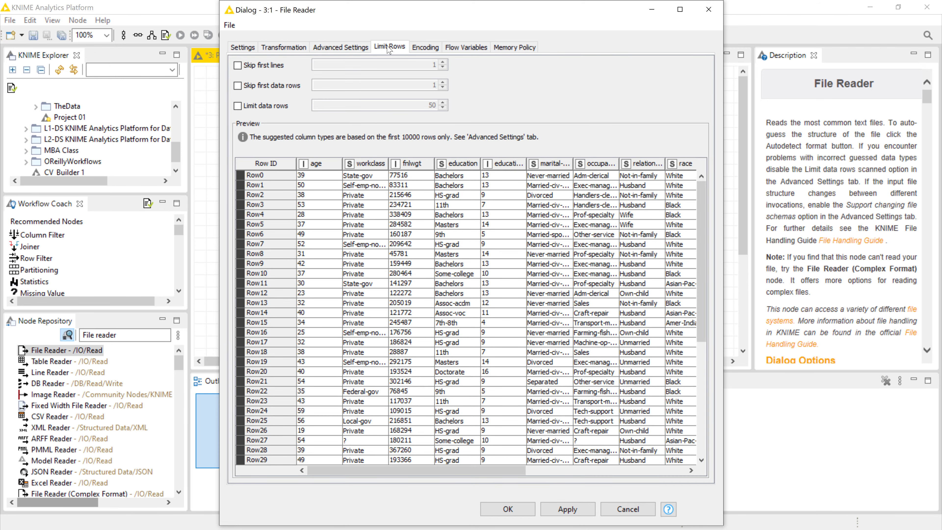
click(425, 49)
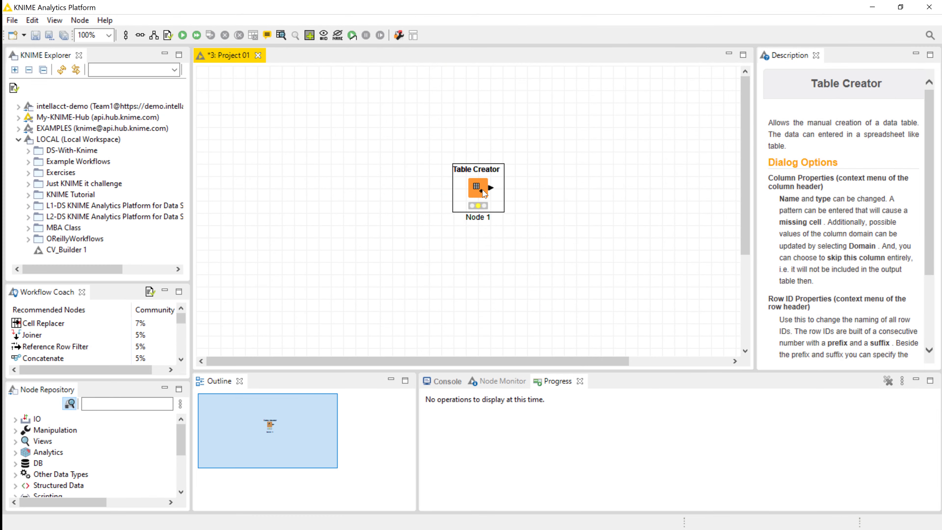
Step: Open the Table Creator's configuration and bring up the copy options for the CSV Reader's output table
double_click(483, 190)
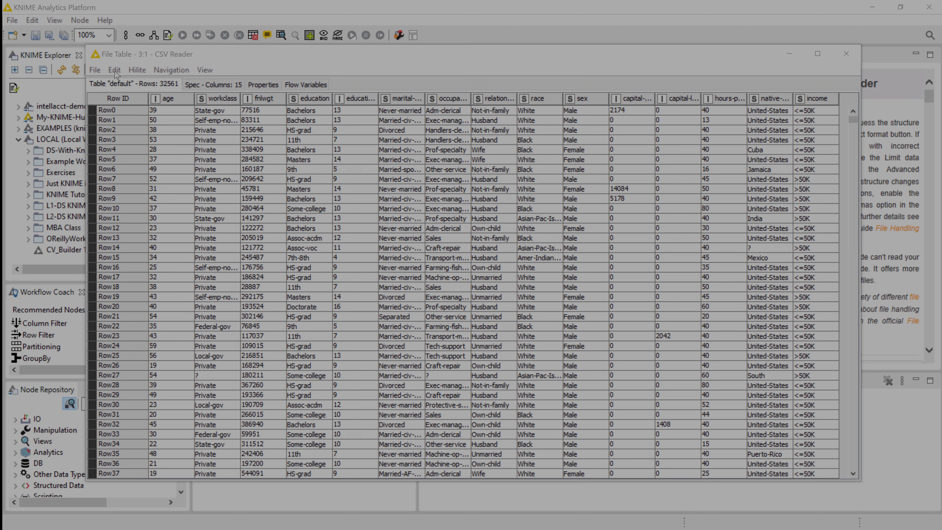
click(115, 70)
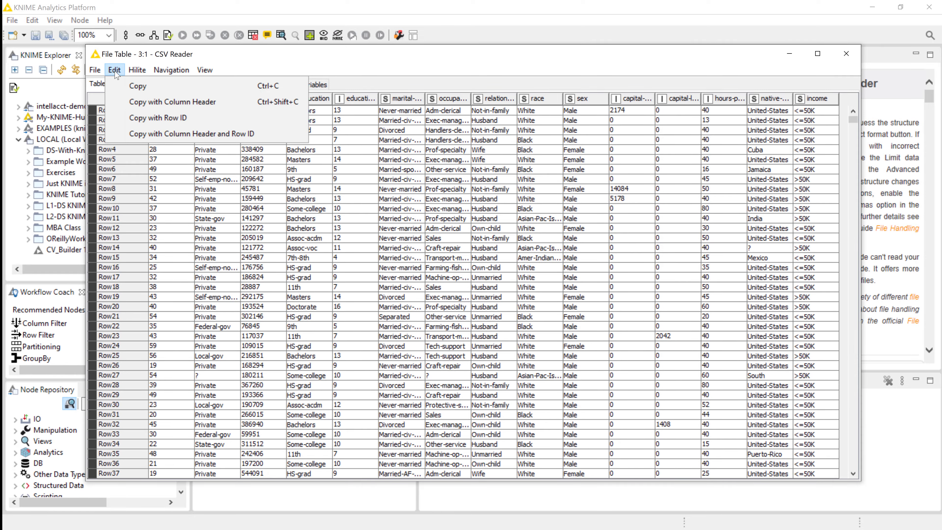